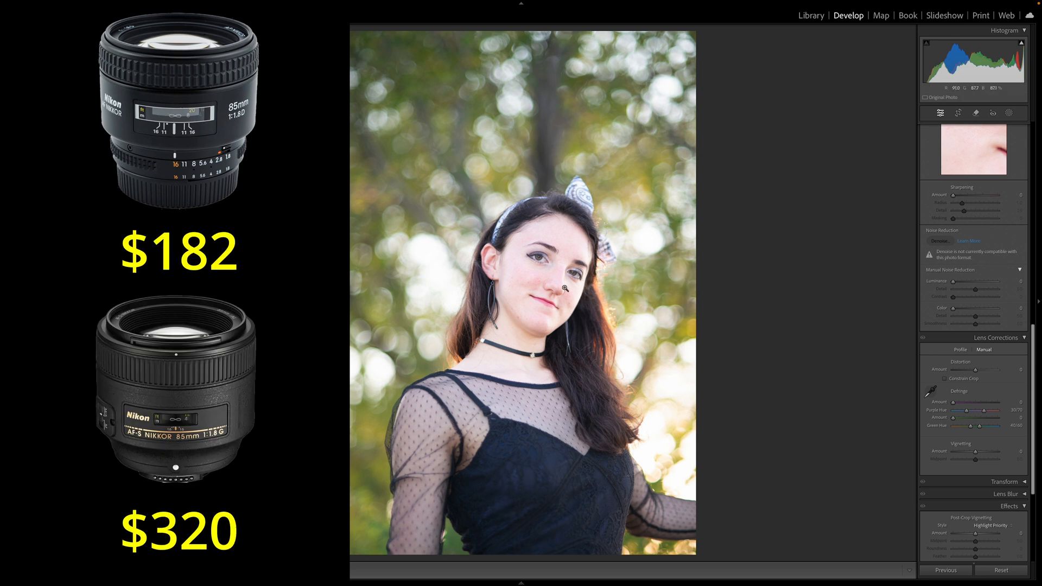
Step: Inspect the neckline and choker for colour fringing, then apply manual defringing with a purple amount of 5 and a small green amount
click(548, 289)
drag(548, 289, 540, 212)
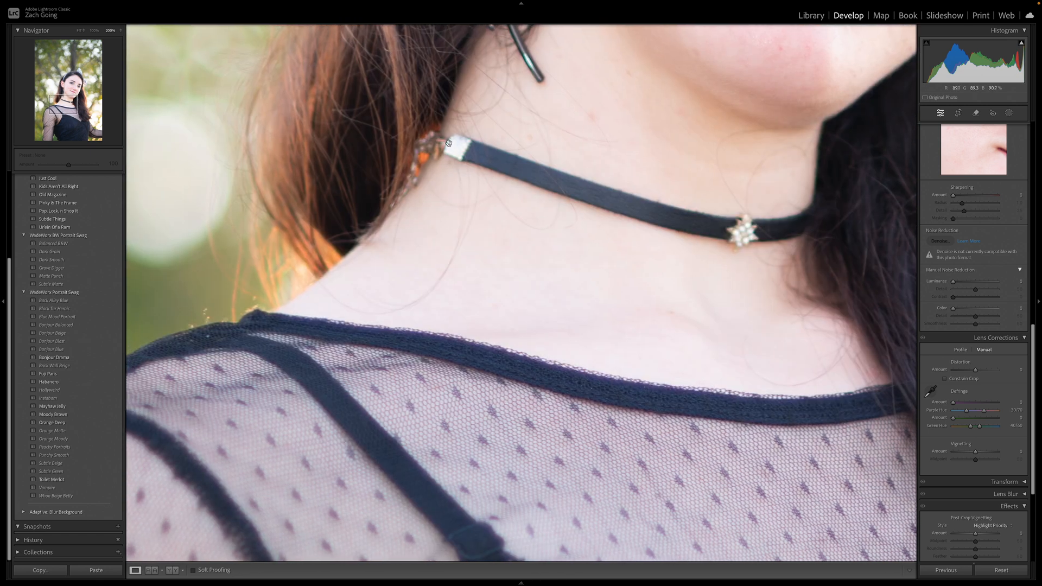
click(676, 263)
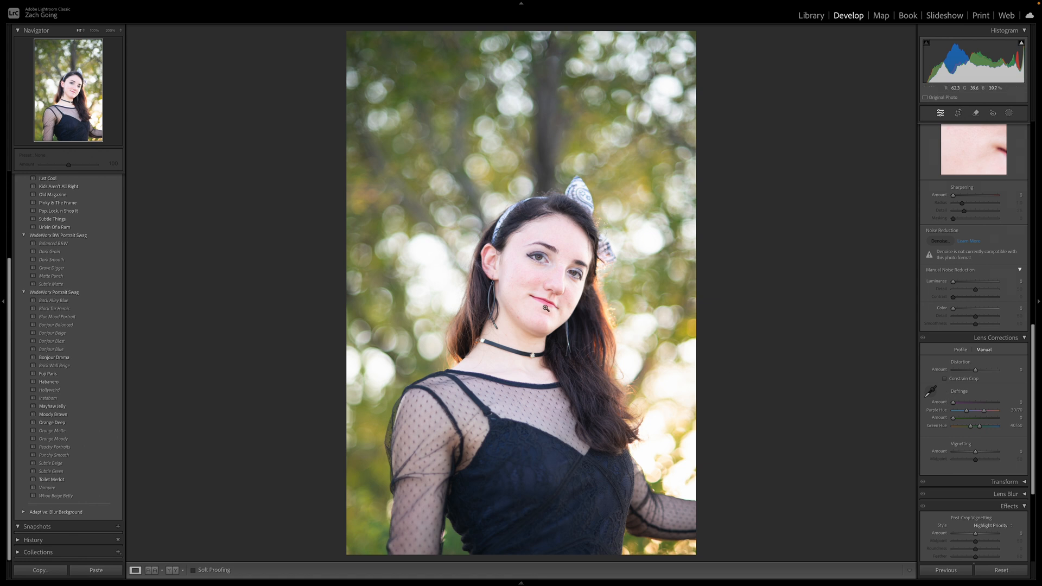
drag(545, 308, 572, 206)
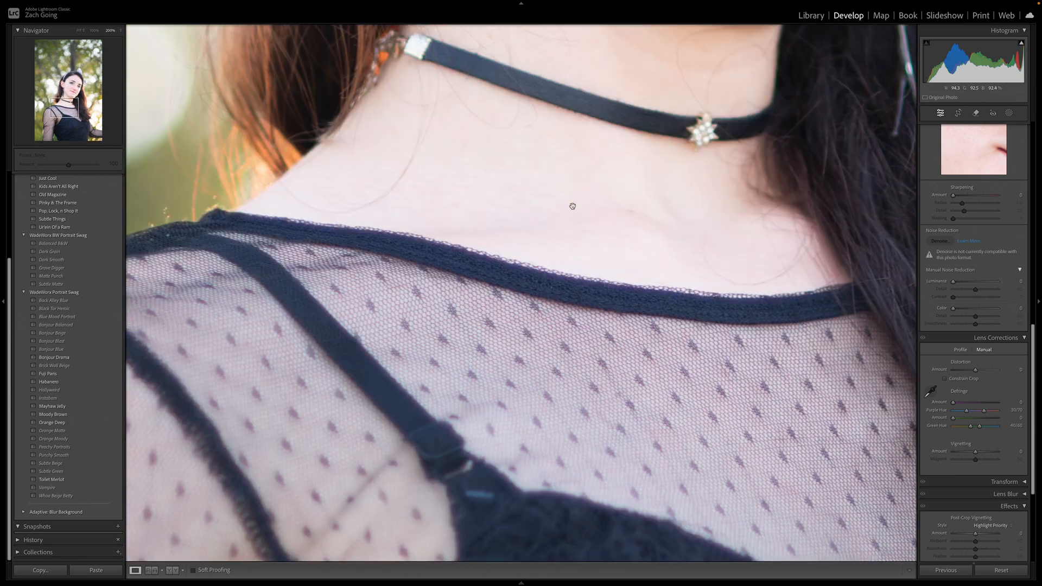
click(964, 402)
drag(592, 266, 624, 445)
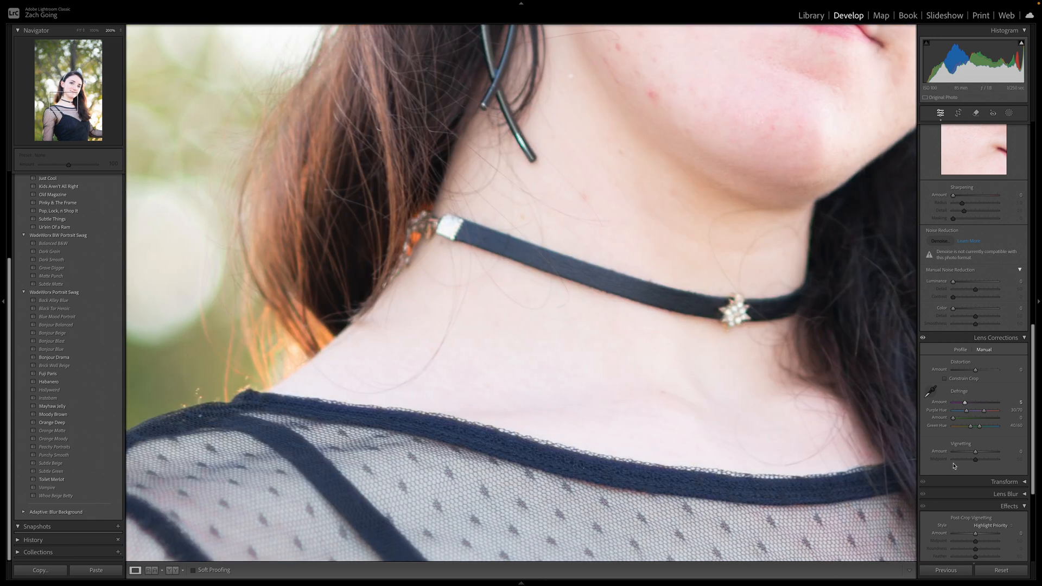
click(965, 418)
click(581, 326)
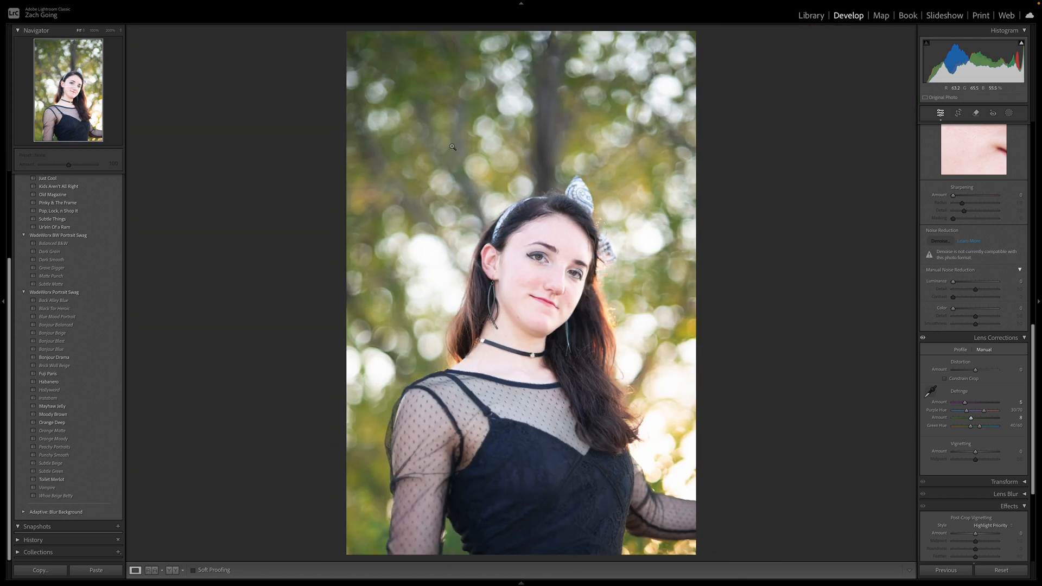
Step: Inspect the background highlights and hair edges for fringing and try a stronger green defringe amount beside the arm
click(502, 221)
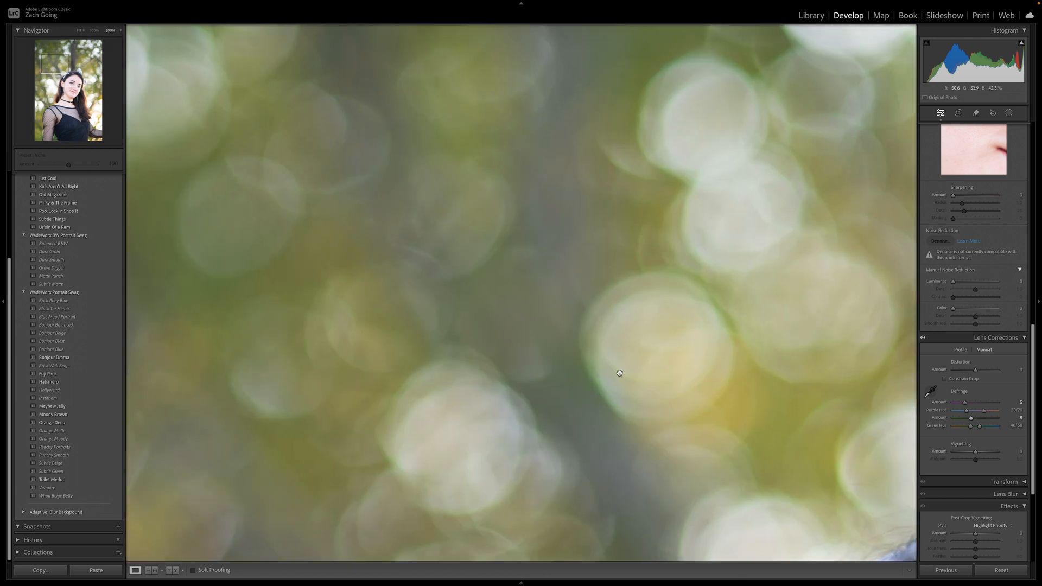
drag(548, 417, 418, 75)
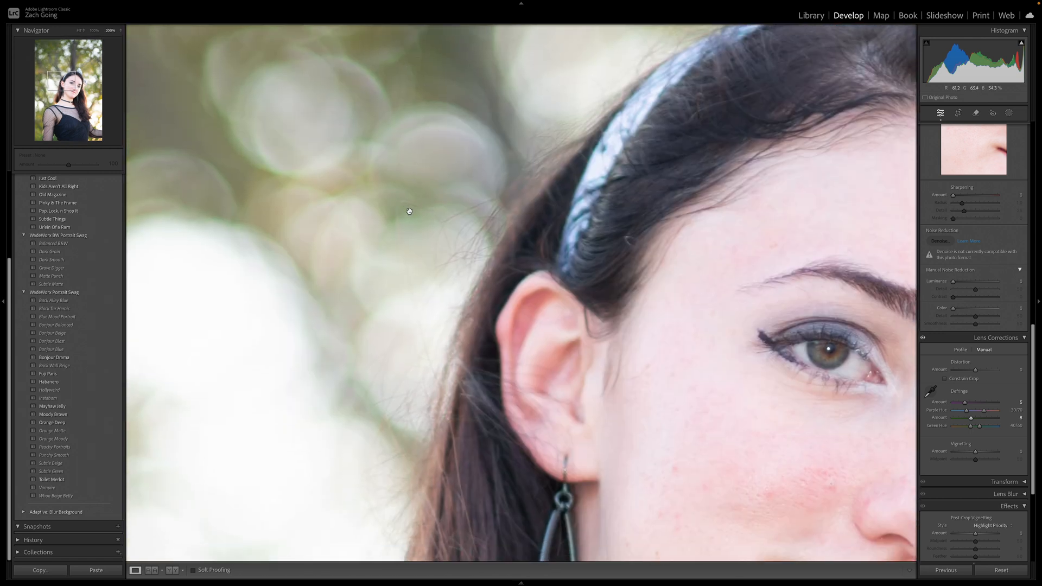
click(538, 139)
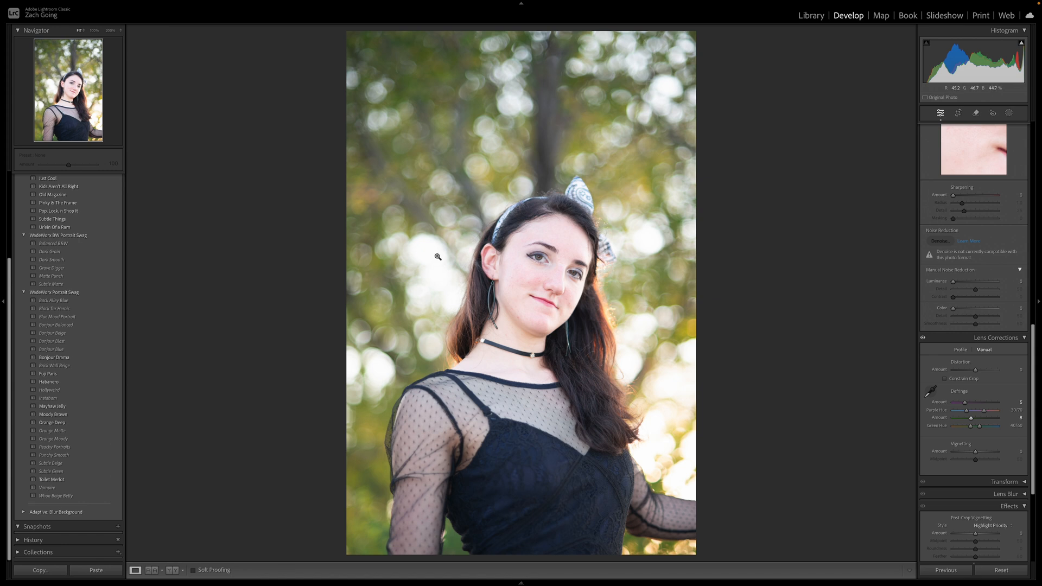
click(645, 417)
drag(653, 337, 616, 310)
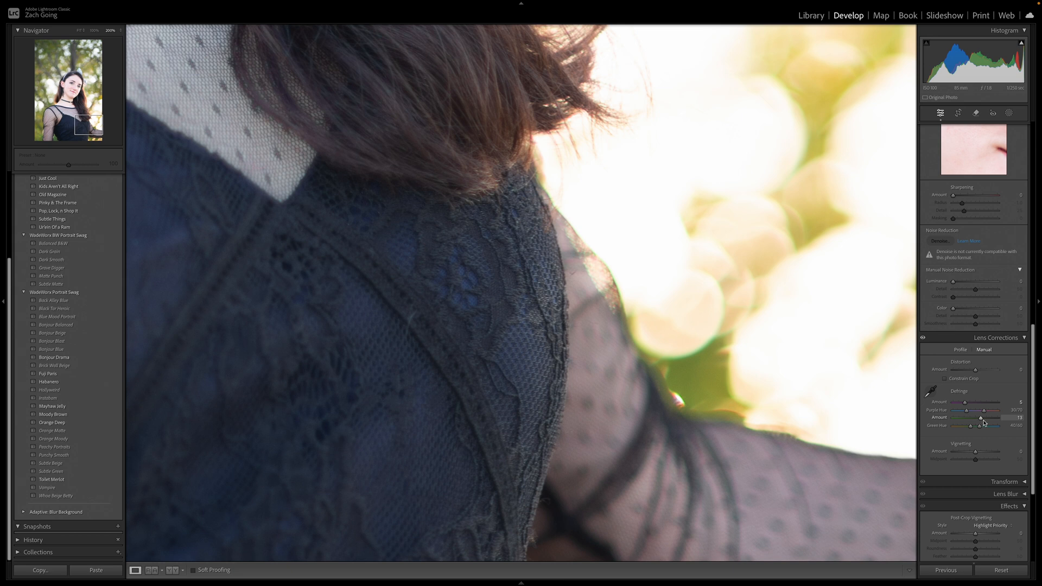
drag(988, 417, 997, 417)
click(970, 417)
click(677, 401)
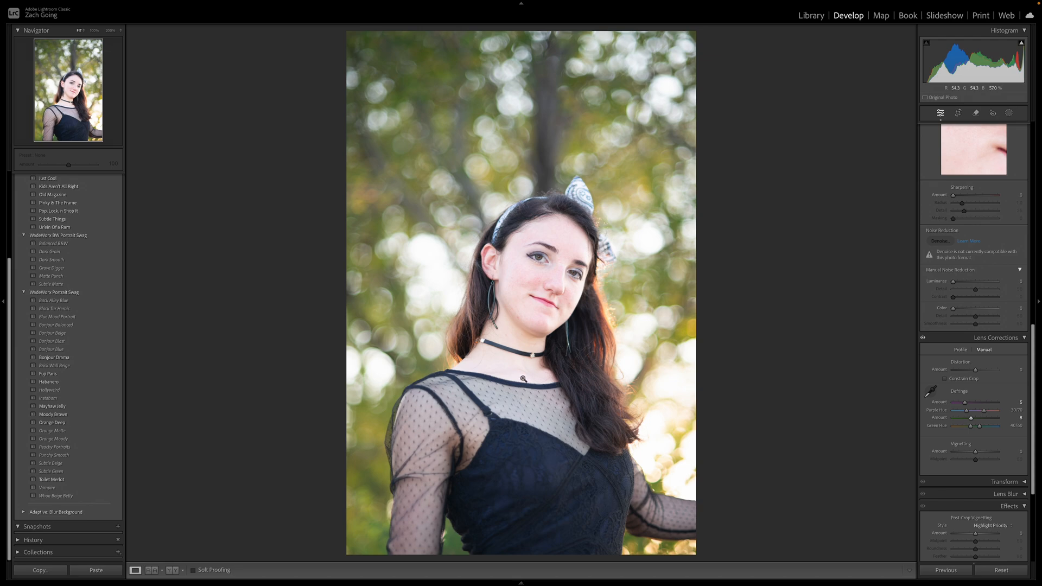
Step: Open the photo in Luminar Neo and smooth the skin with the AI Skin tool at an amount of about 38
right_click(524, 359)
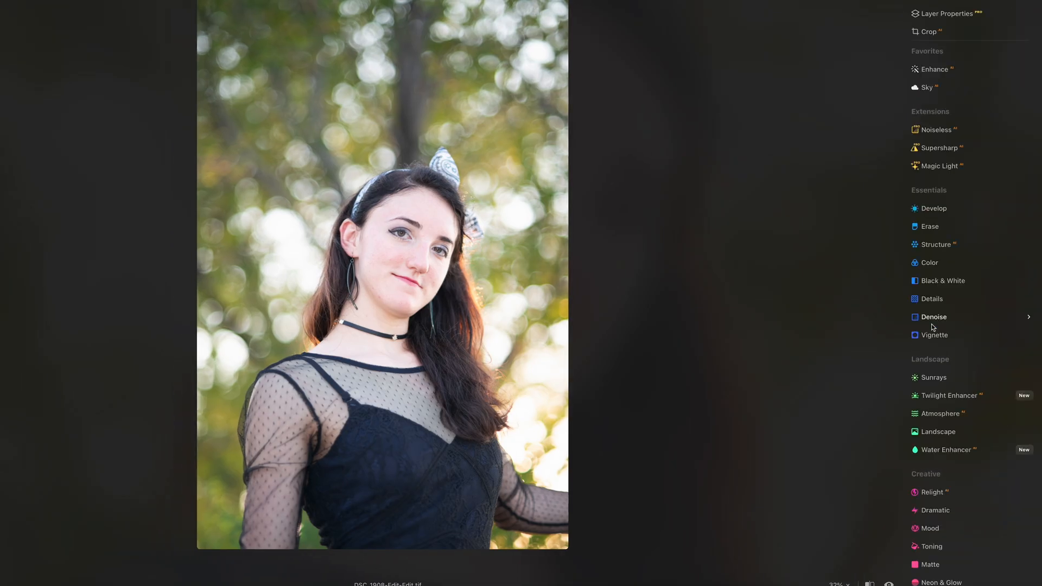
scroll(966, 378, down, 5)
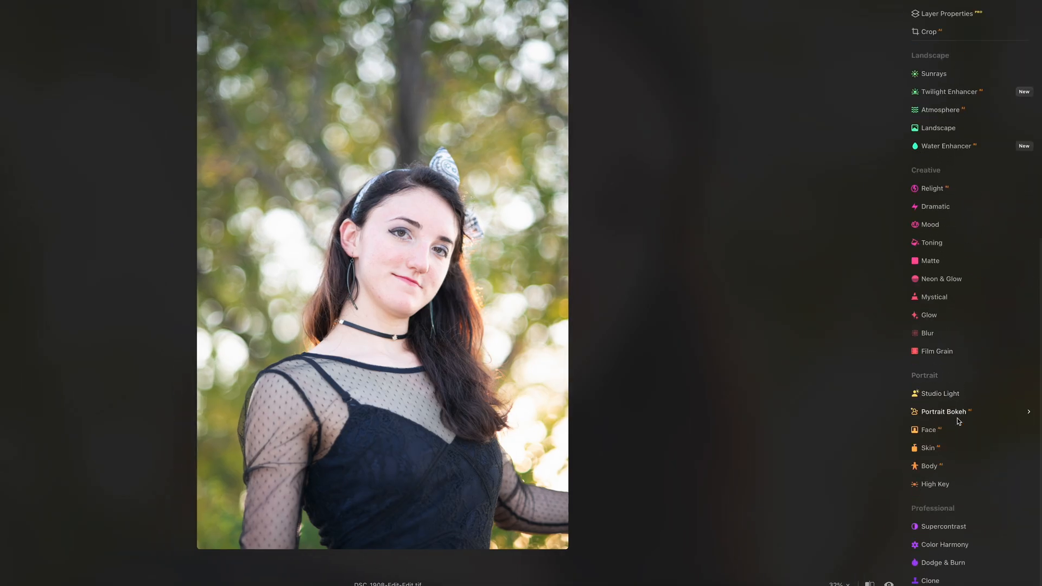
click(947, 458)
mouse_move(960, 509)
mouse_down()
mouse_move(949, 511)
mouse_move(960, 510)
mouse_up()
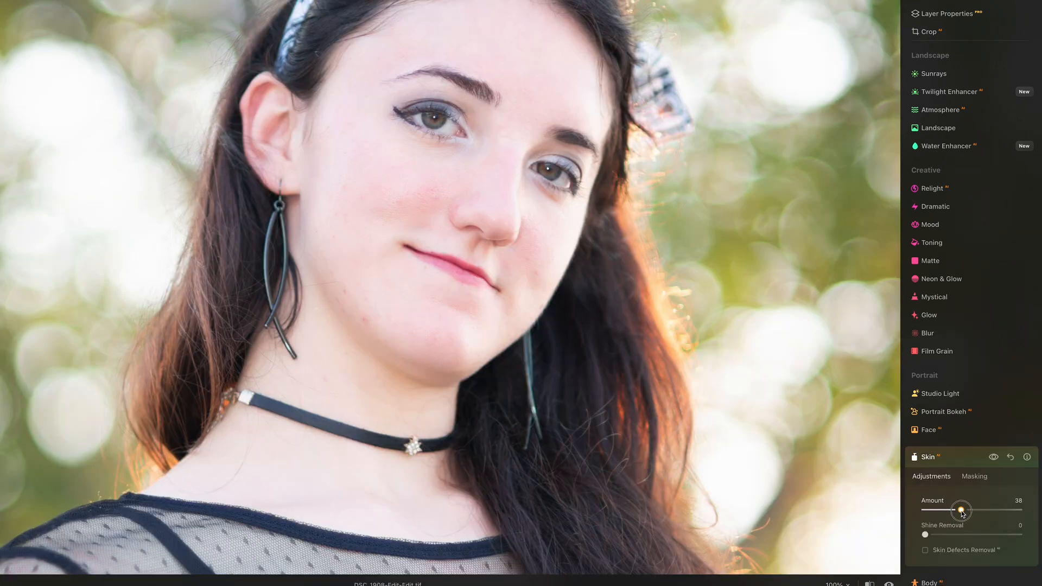
click(960, 510)
drag(960, 510, 962, 510)
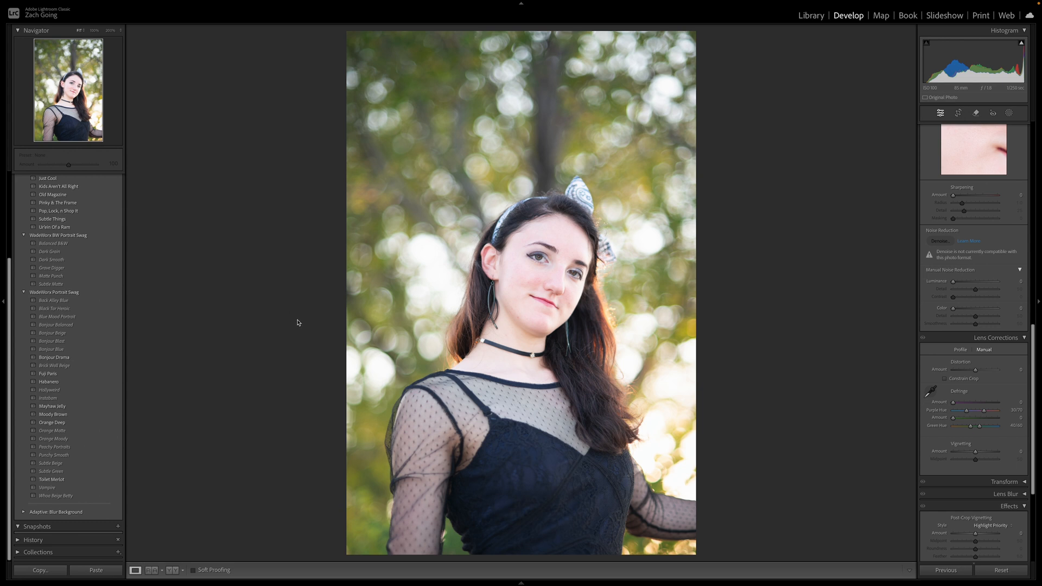
Step: Send the portrait from Lightroom to Adobe Photoshop 2024 for editing
right_click(510, 294)
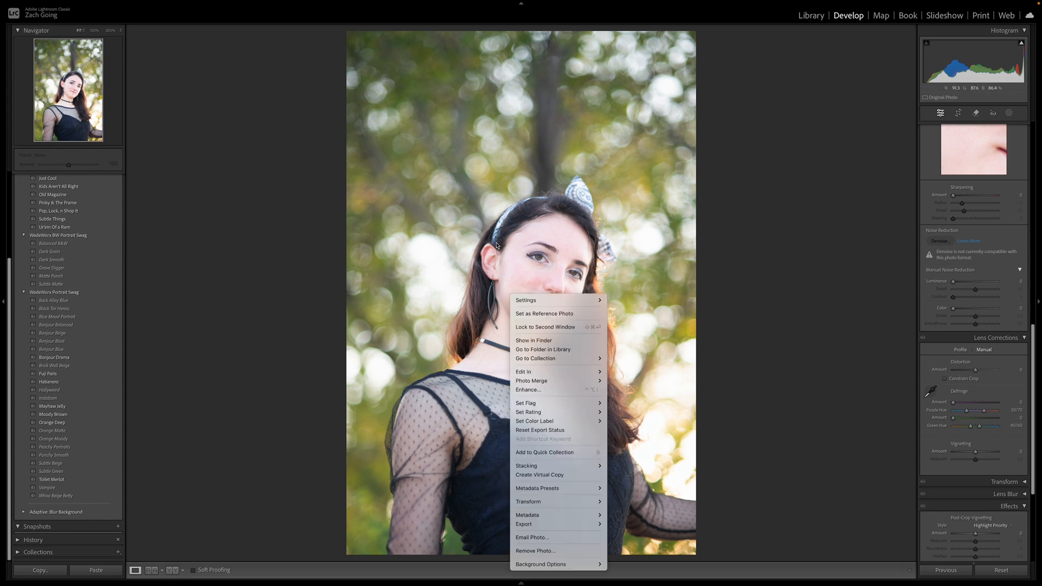
mouse_move(575, 372)
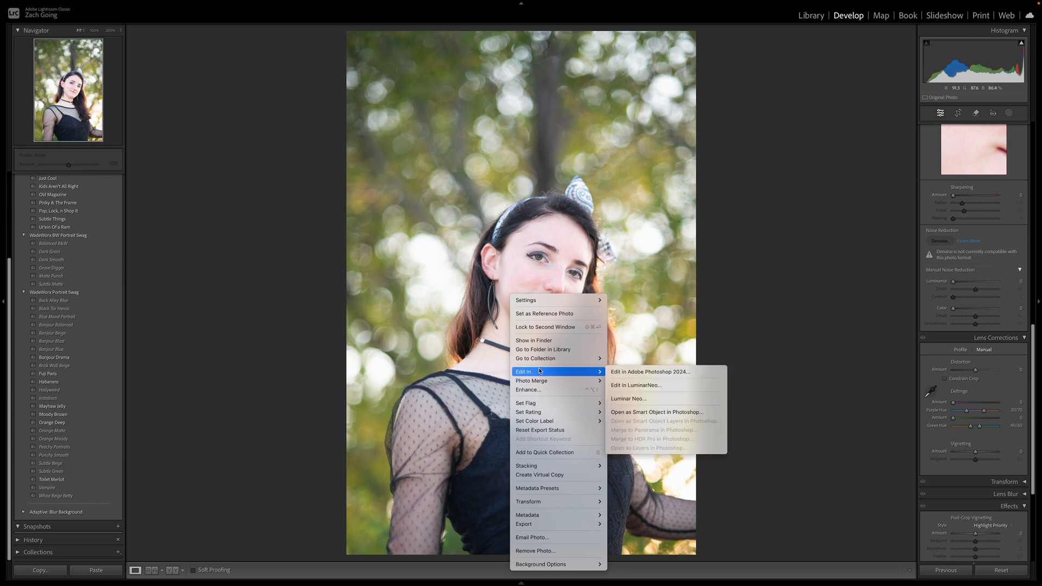
click(651, 372)
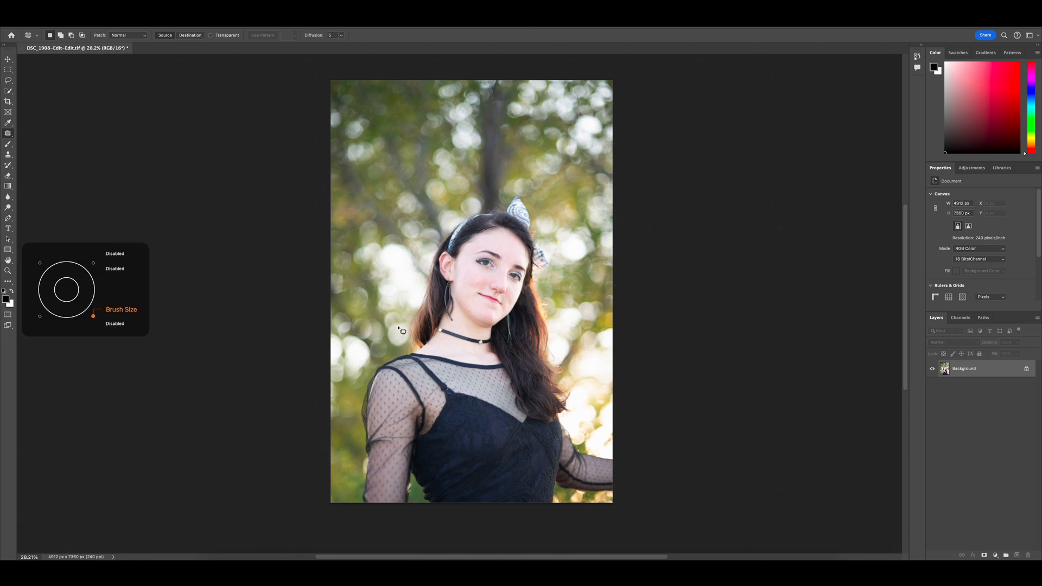
Step: Remove the small red blemishes along the jaw and chin with the Patch tool, using clean skin nearby
scroll(465, 298, up, 10)
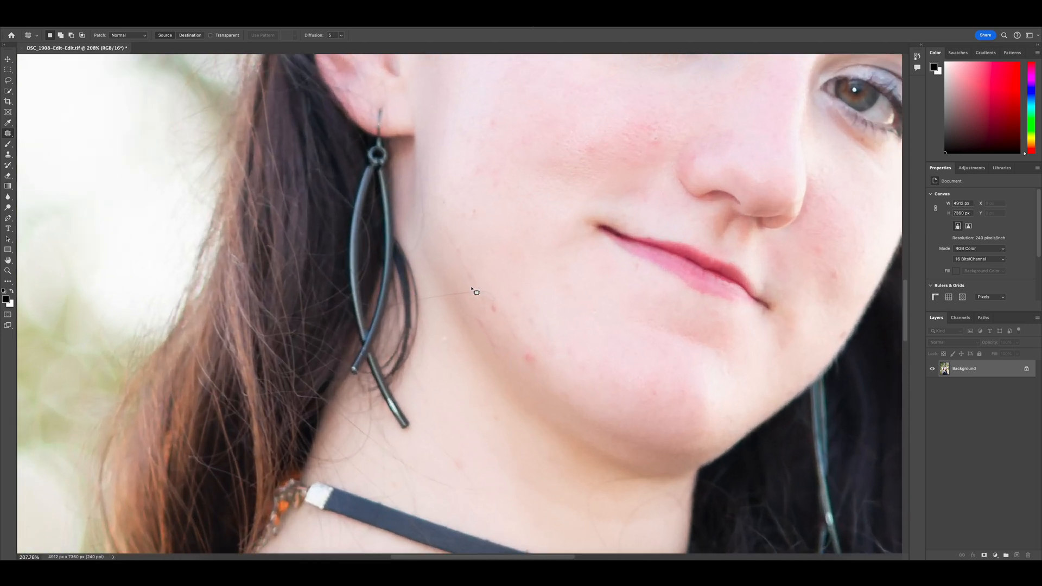
scroll(546, 279, down, 1)
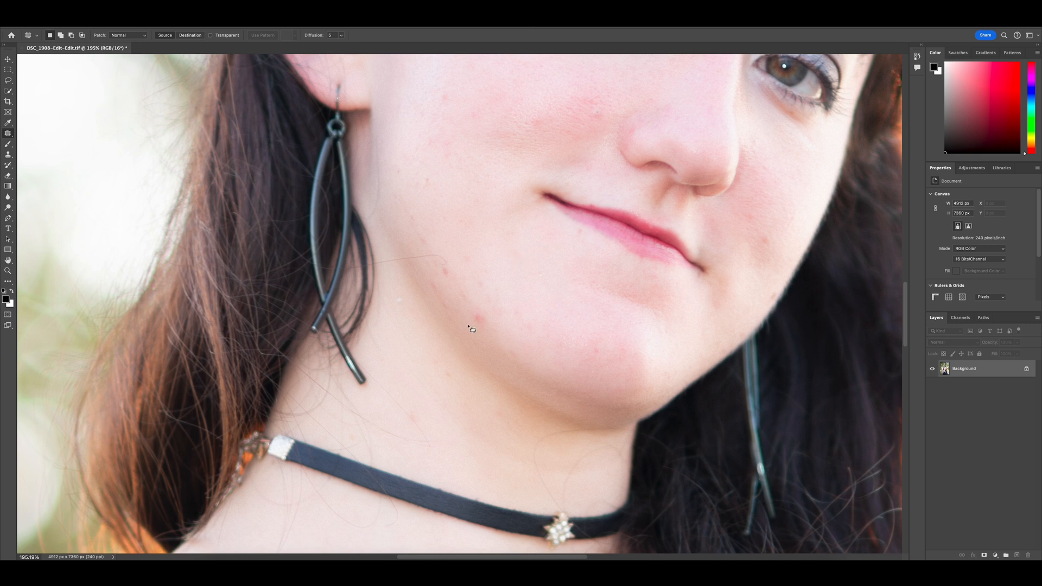
scroll(471, 328, up, 2)
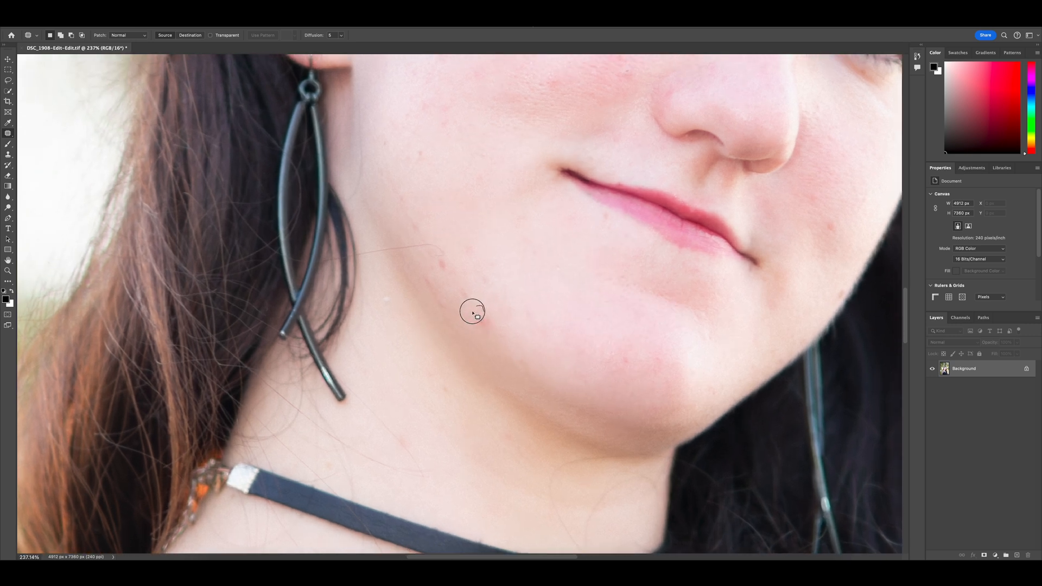
scroll(472, 312, up, 2)
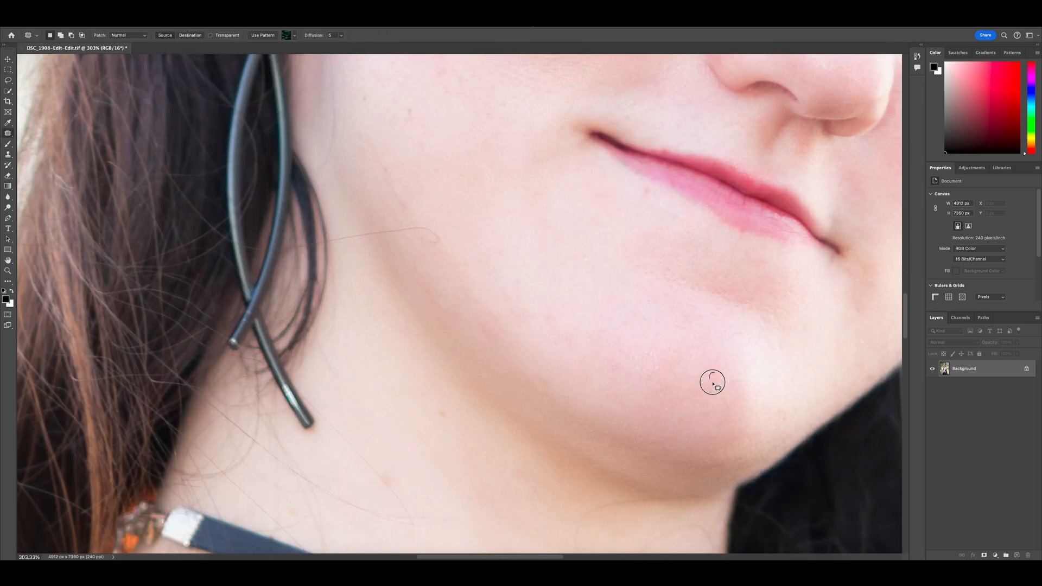
drag(477, 109, 507, 283)
drag(700, 274, 544, 342)
drag(521, 295, 525, 304)
drag(567, 427, 563, 390)
Step: Check the forehead, cheeks and mouth area closely and patch remaining skin blemishes
drag(510, 87, 569, 291)
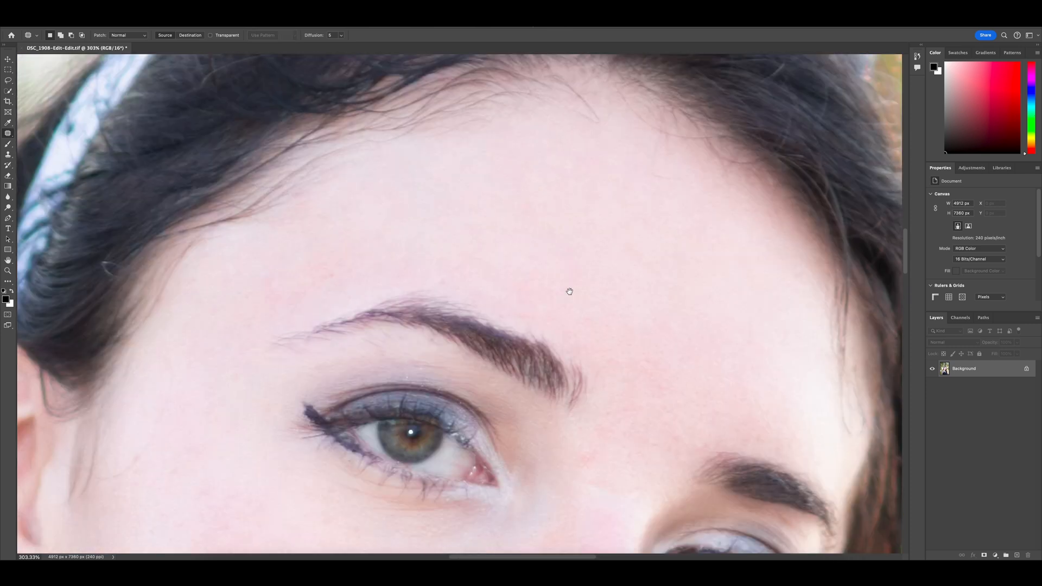
drag(412, 500, 553, 136)
drag(463, 309, 355, 225)
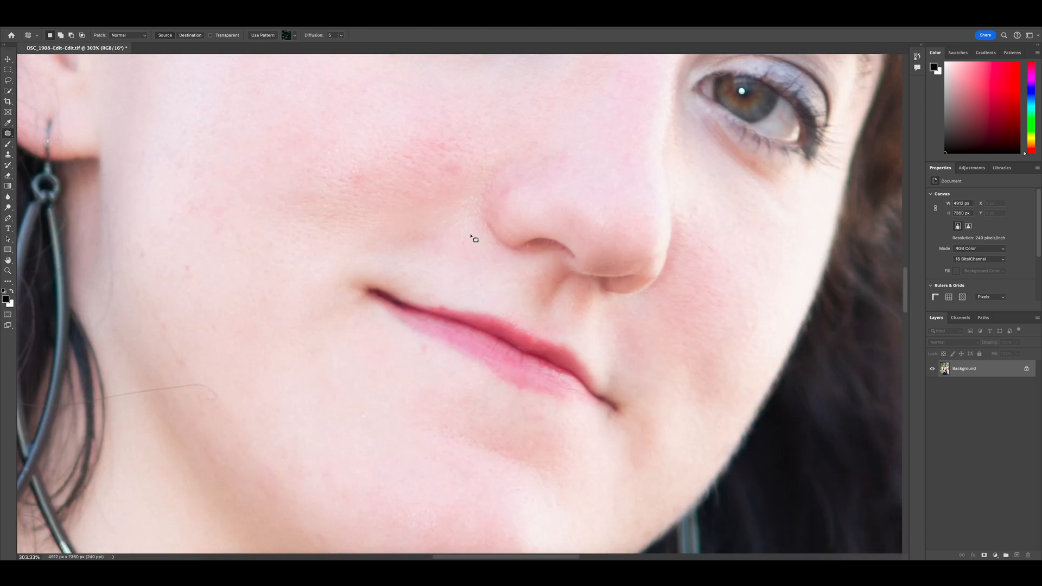
scroll(466, 263, up, 5)
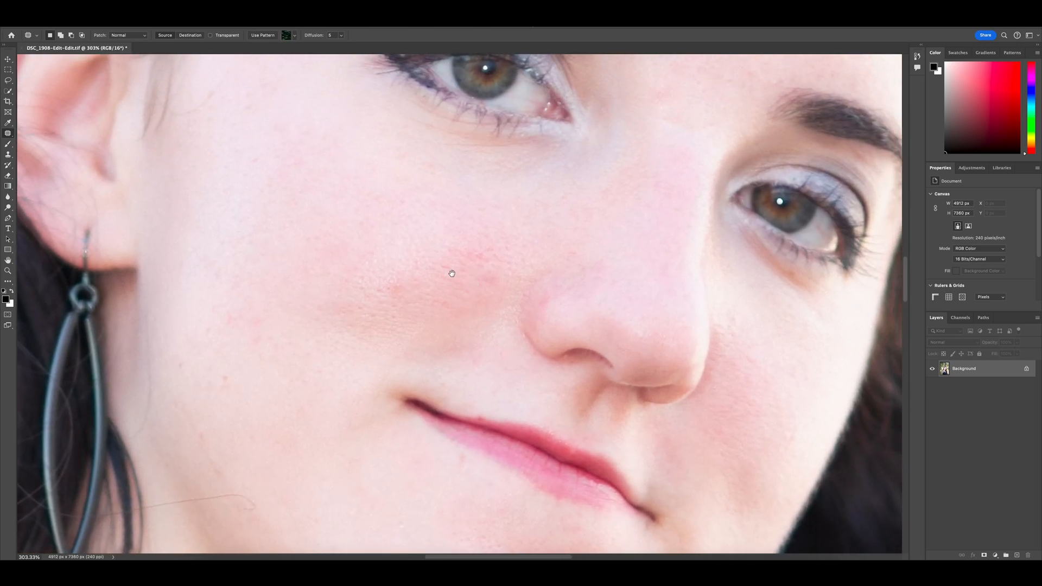
drag(451, 274, 510, 243)
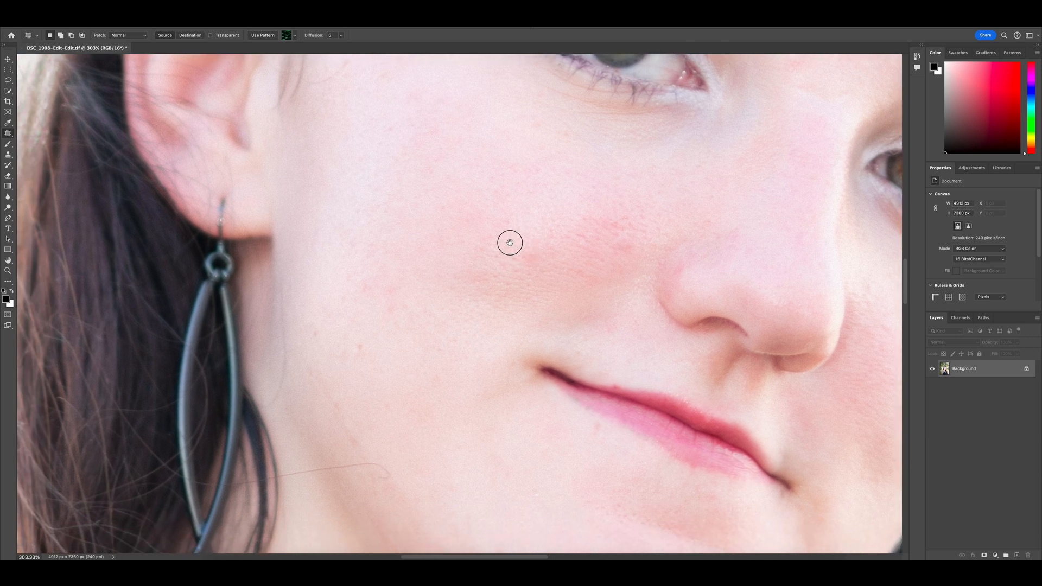
drag(432, 287, 437, 324)
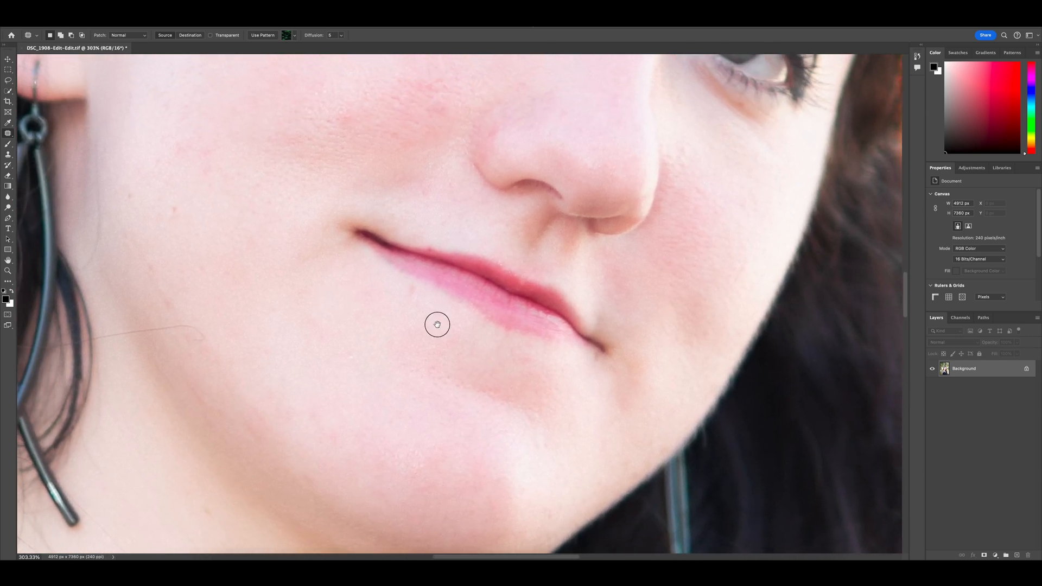
scroll(437, 324, up, 10)
scroll(437, 324, left, 8)
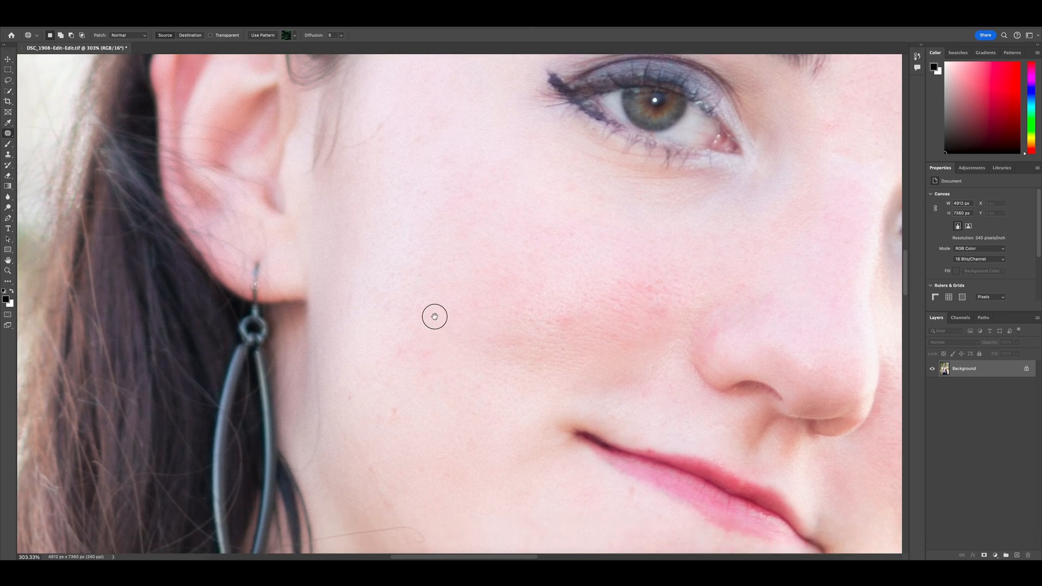
scroll(434, 317, down, 10)
scroll(434, 317, right, 4)
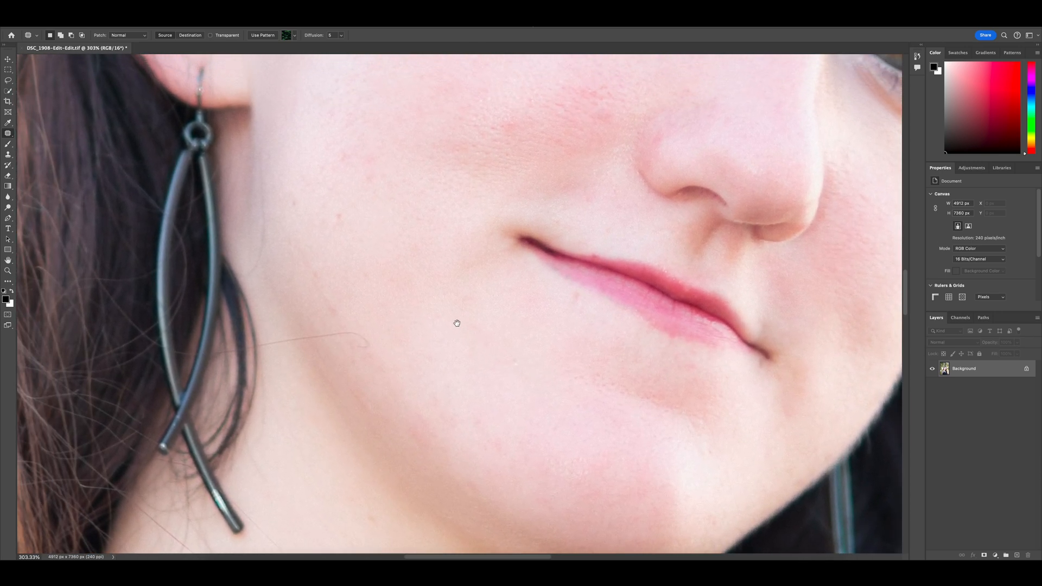
Step: Patch the narrow mark on the jawline beside the dangling earring
scroll(456, 323, left, 1)
scroll(457, 322, up, 1)
scroll(368, 305, down, 5)
scroll(368, 305, right, 2)
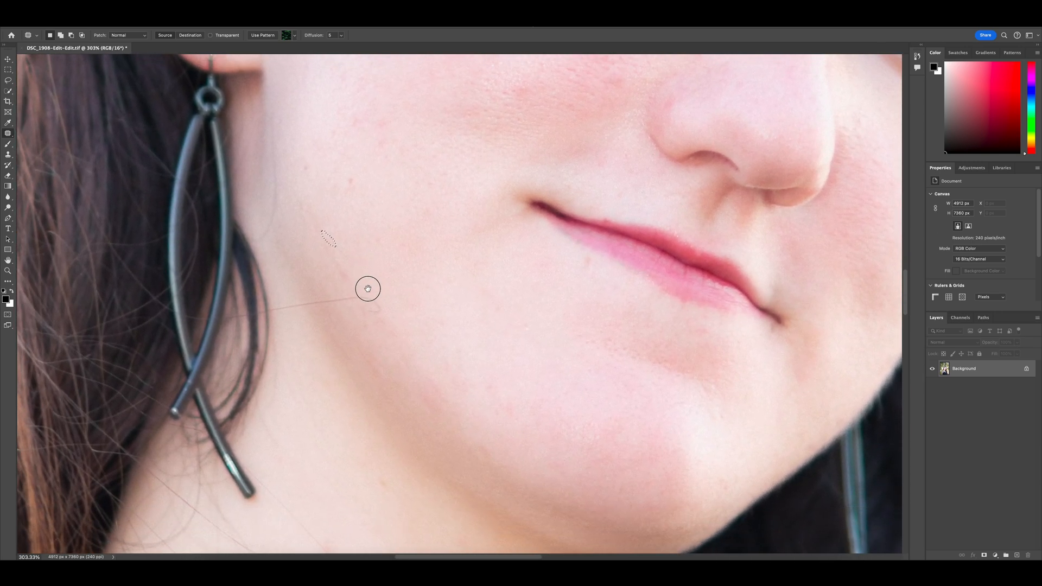
Step: Patch the textured skin area on the chin below the lips with an oval selection
scroll(350, 211, down, 8)
scroll(350, 211, right, 5)
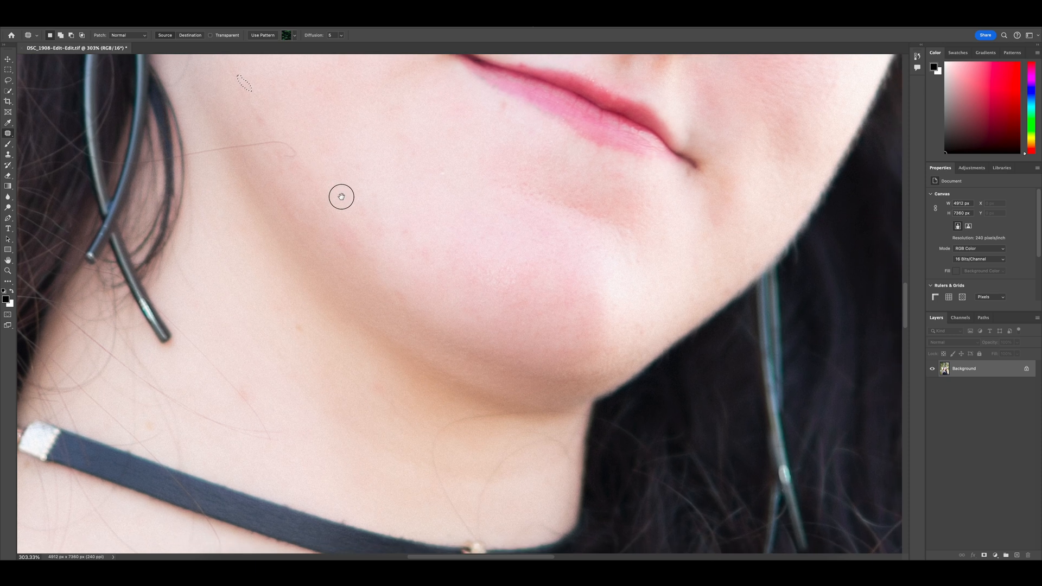
scroll(348, 173, left, 4)
scroll(348, 173, up, 1)
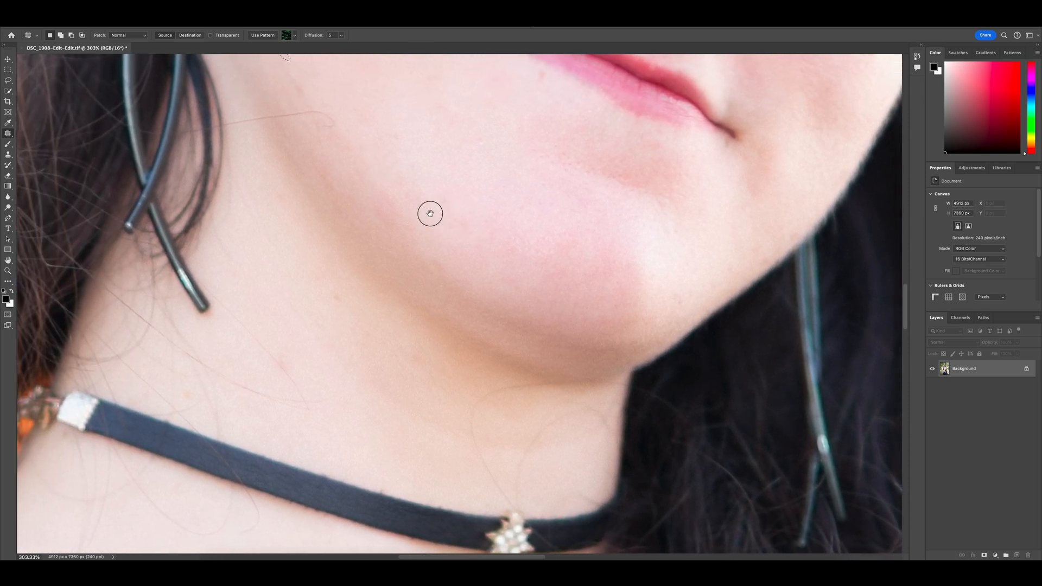
drag(429, 213, 412, 232)
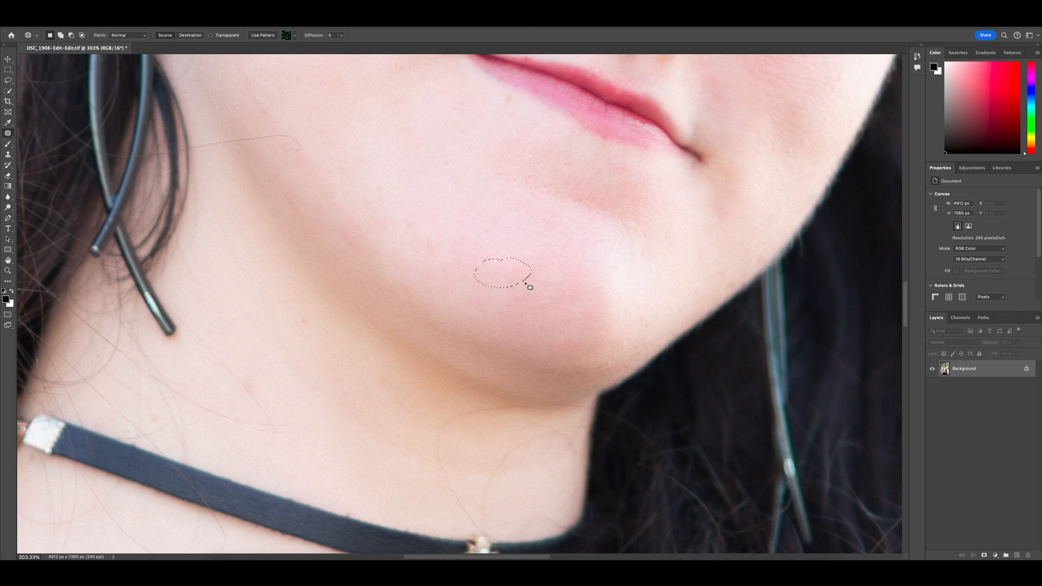
scroll(542, 279, right, 2)
scroll(541, 279, up, 1)
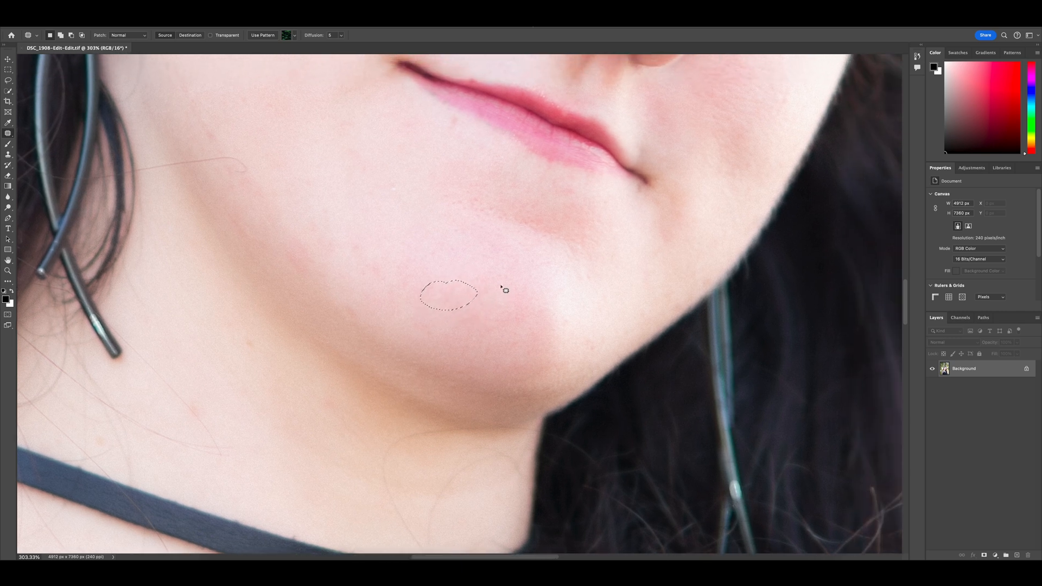
Step: Switch to the Clone Stamp tool and review the retouched face with most of the portrait in view
key(s)
scroll(505, 290, up, 5)
scroll(505, 291, right, 3)
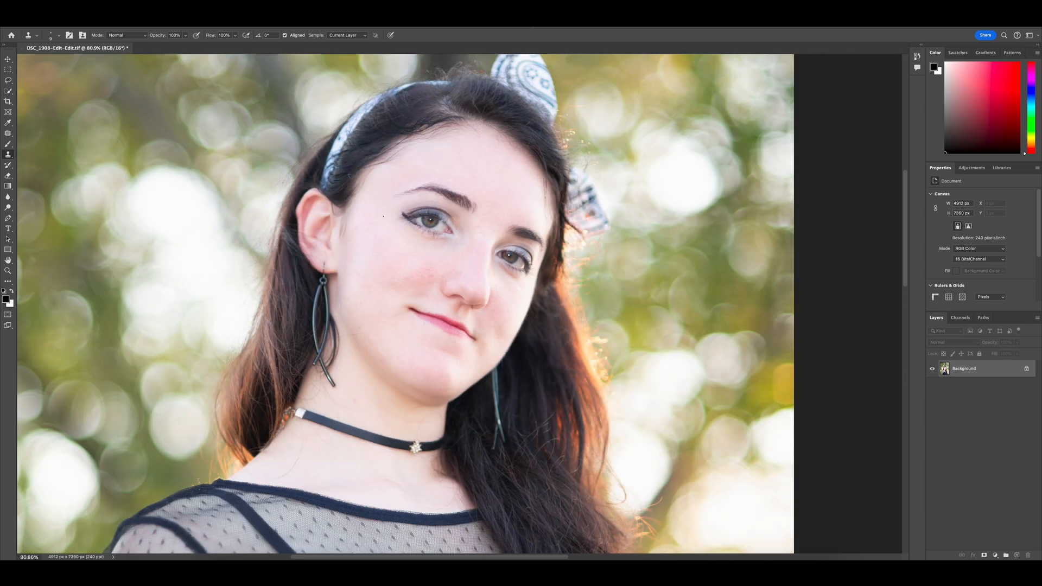
scroll(396, 266, up, 5)
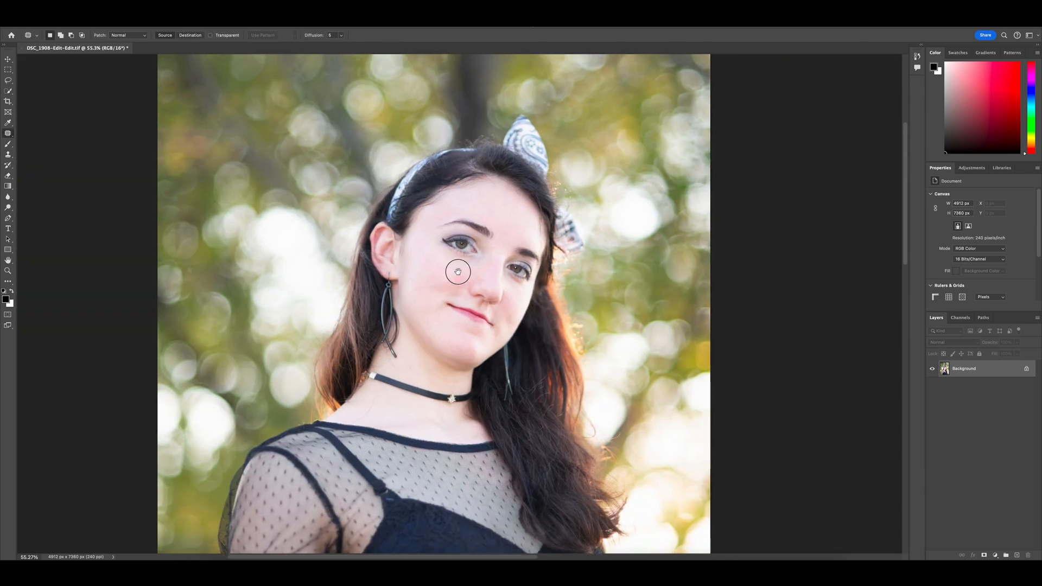
Step: Switch to Lightroom Classic and compare the retouched portrait with the other version in the filmstrip
scroll(457, 271, down, 5)
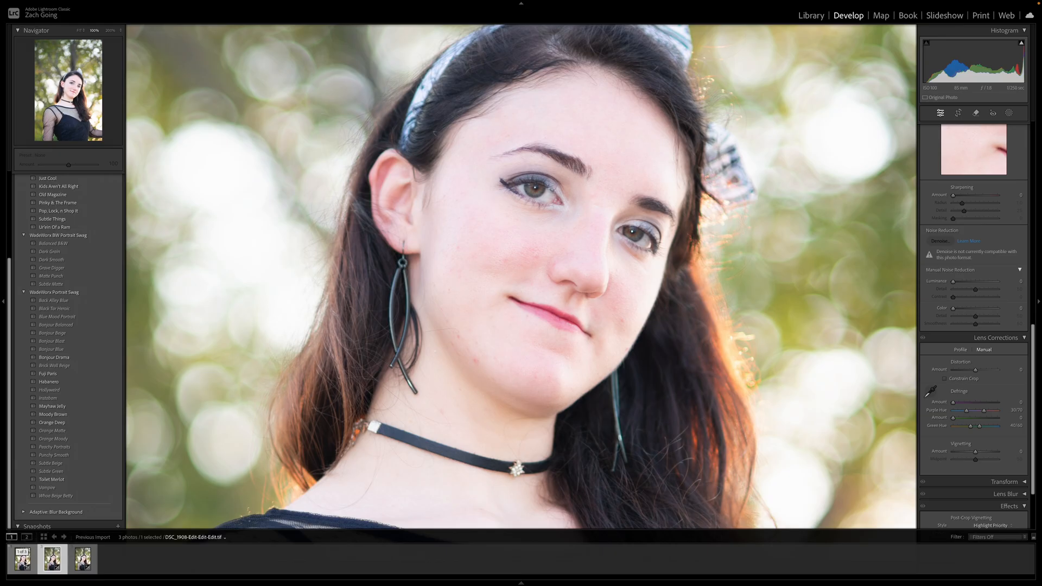
click(25, 564)
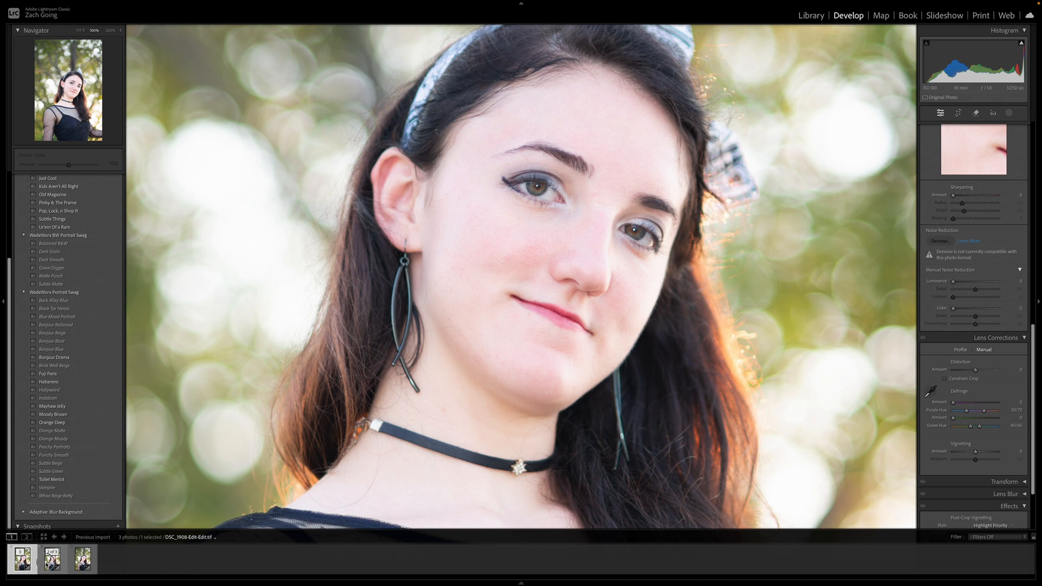
click(46, 565)
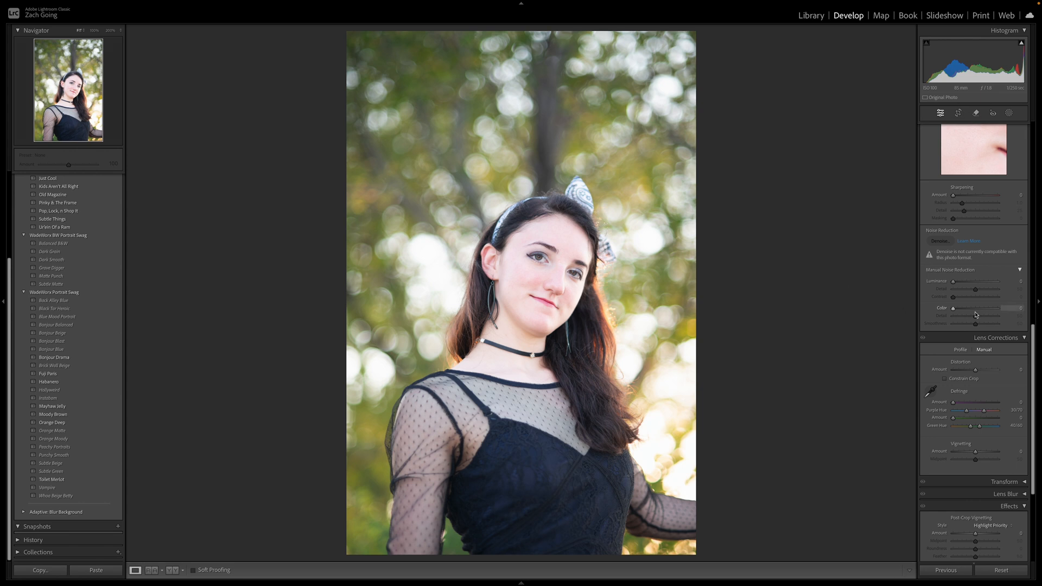
Step: Lower exposure slightly and set contrast +22, highlights -22, shadows +31, texture -11, clarity +18 and dehaze +4
scroll(973, 228, up, 10)
mouse_move(972, 227)
mouse_down()
mouse_move(975, 207)
mouse_move(970, 225)
mouse_move(988, 235)
mouse_up()
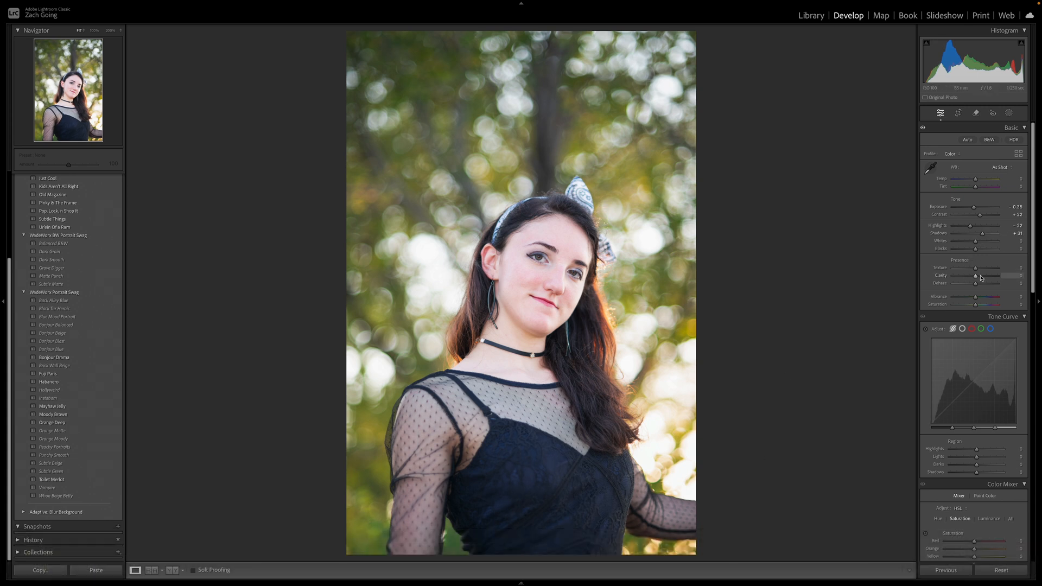
mouse_move(975, 276)
mouse_down()
mouse_move(977, 285)
mouse_move(973, 268)
mouse_up()
Step: Inspect the face, hair and choker at full size and look over the tone, colour and detail settings
click(570, 375)
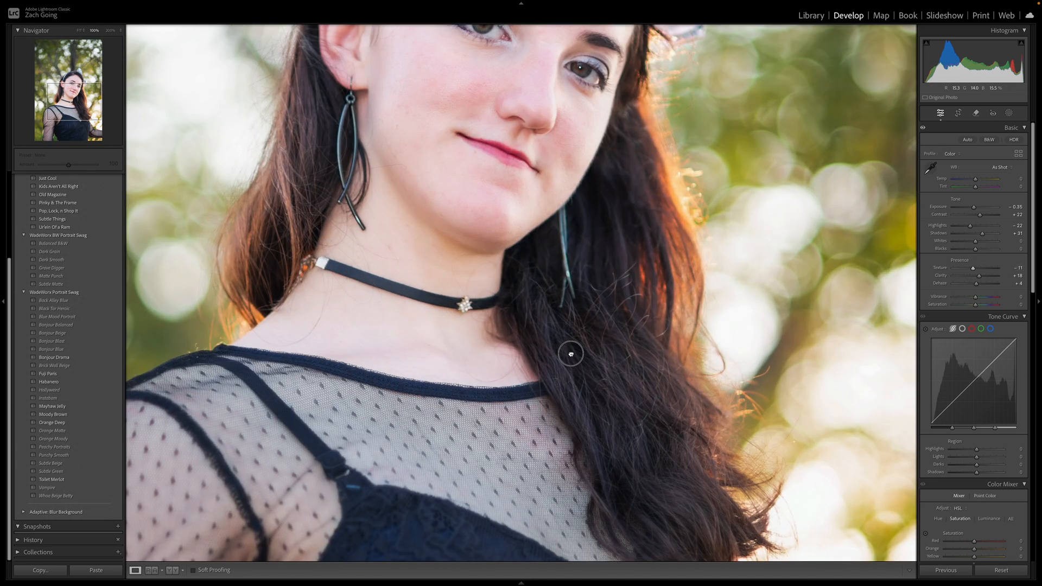
scroll(591, 335, up, 8)
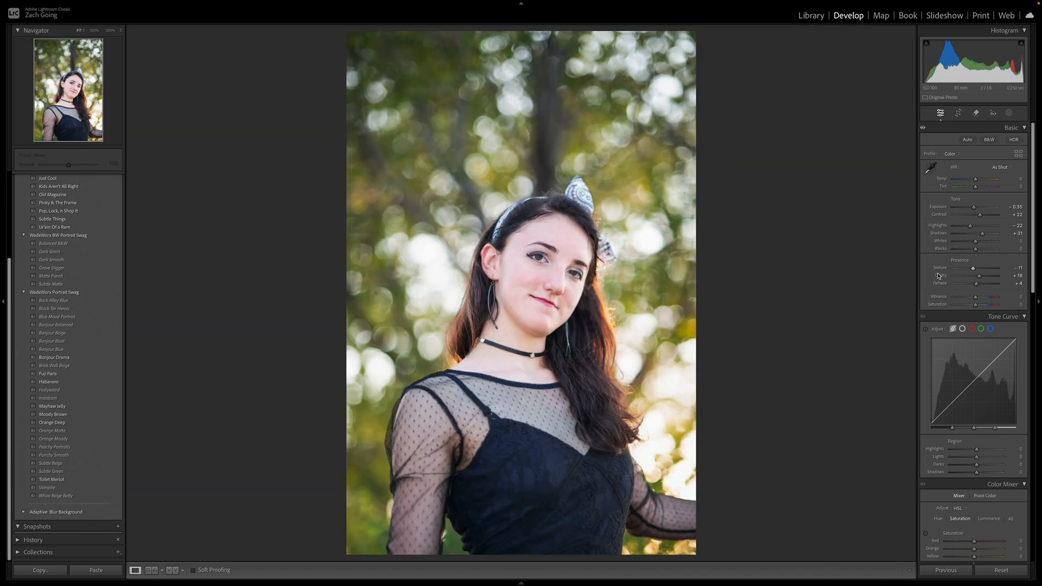
scroll(945, 265, down, 1)
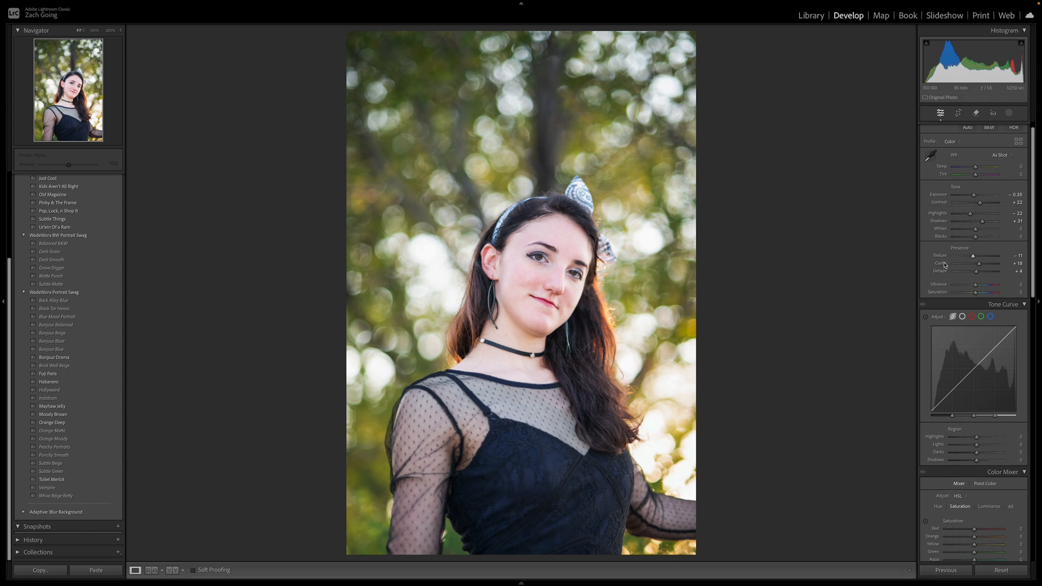
scroll(945, 264, up, 1)
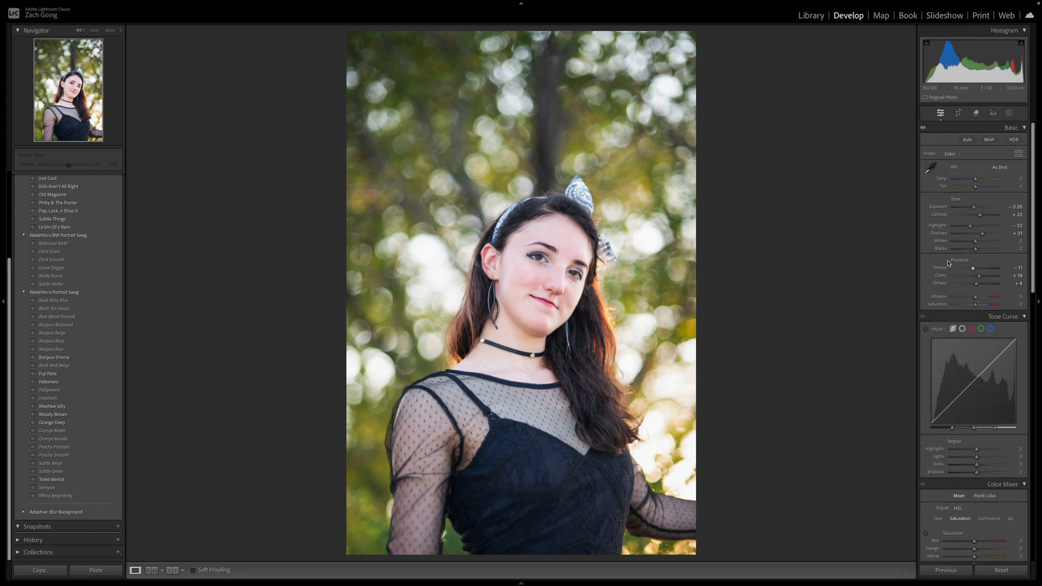
scroll(953, 276, down, 5)
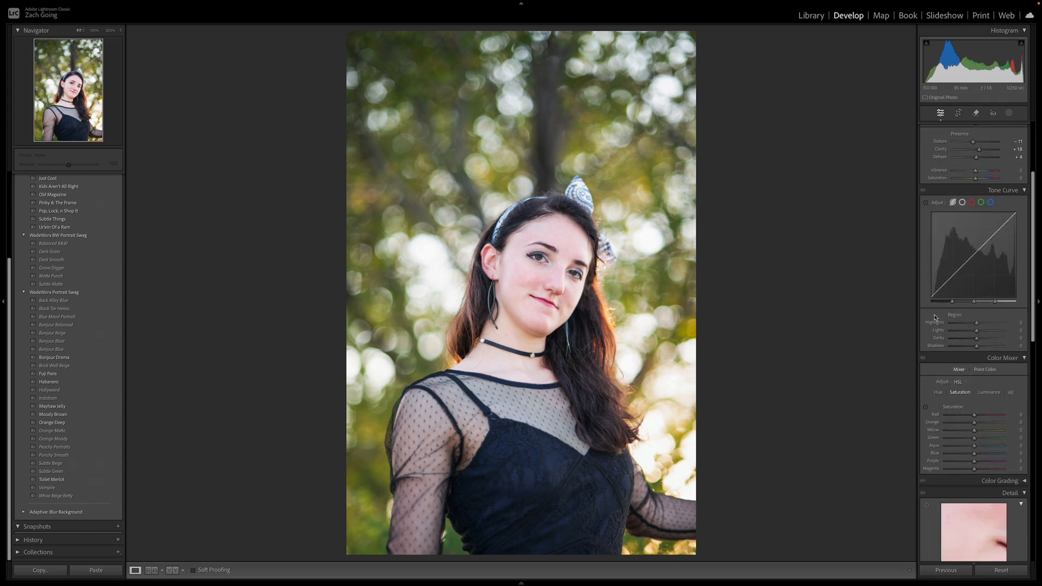
scroll(938, 304, down, 8)
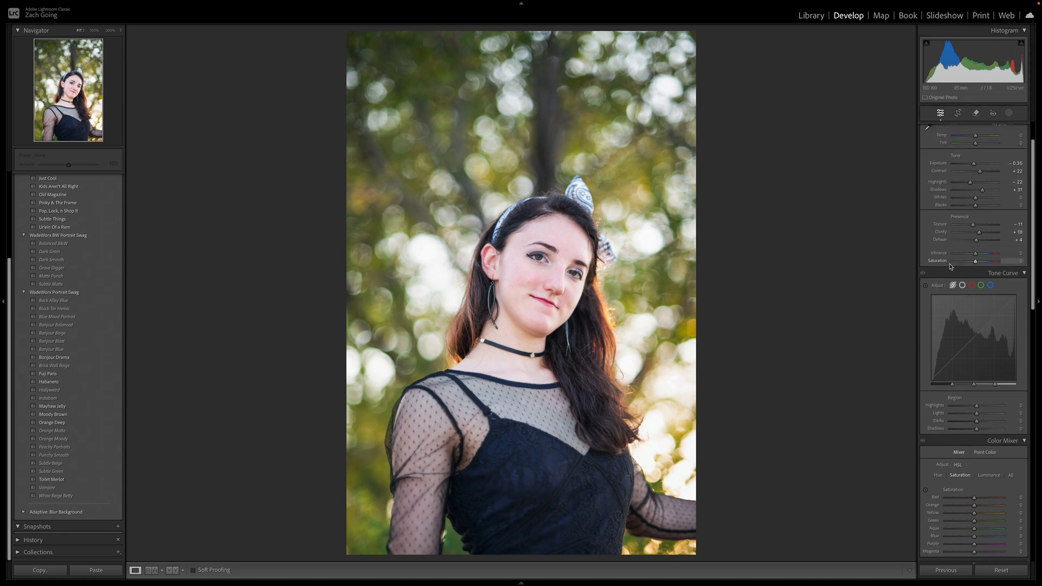
scroll(950, 326, down, 5)
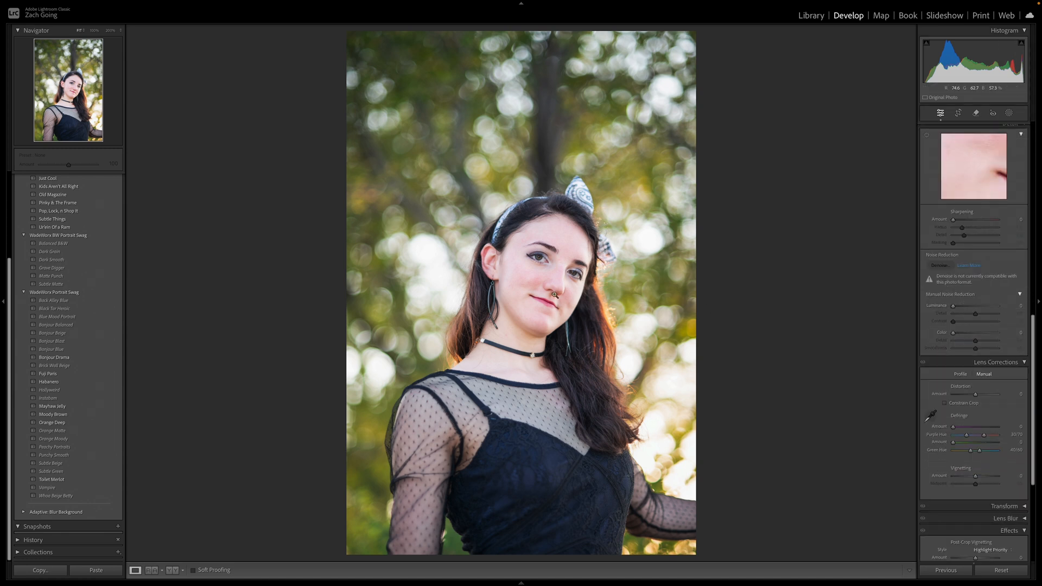
click(548, 293)
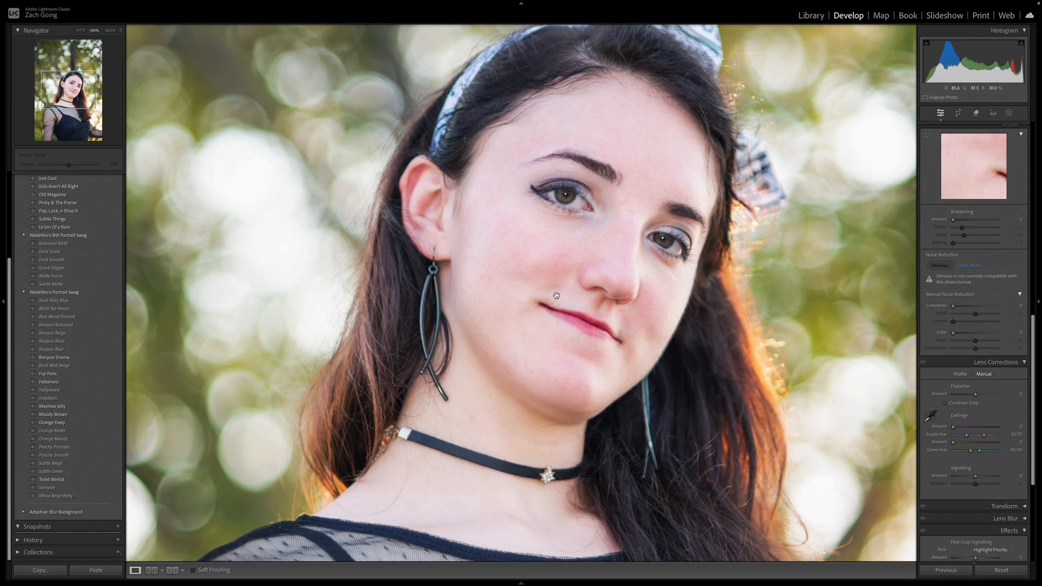
click(540, 371)
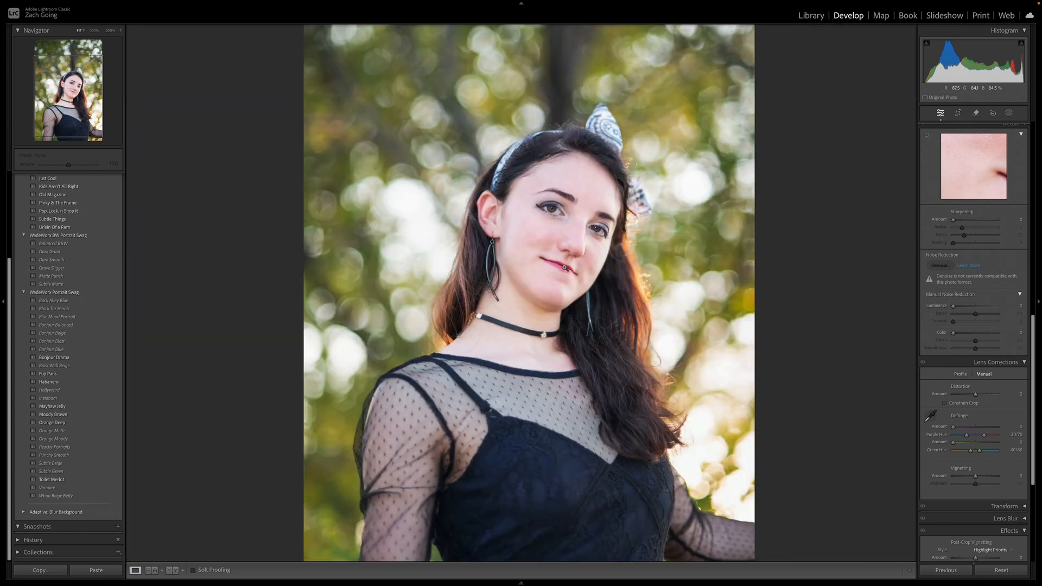
click(958, 112)
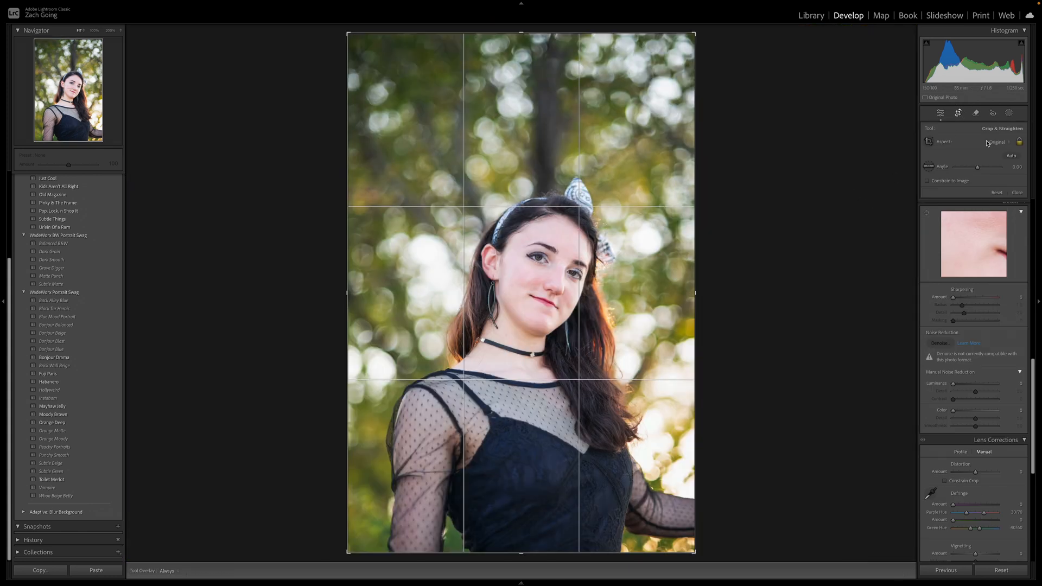
click(1004, 144)
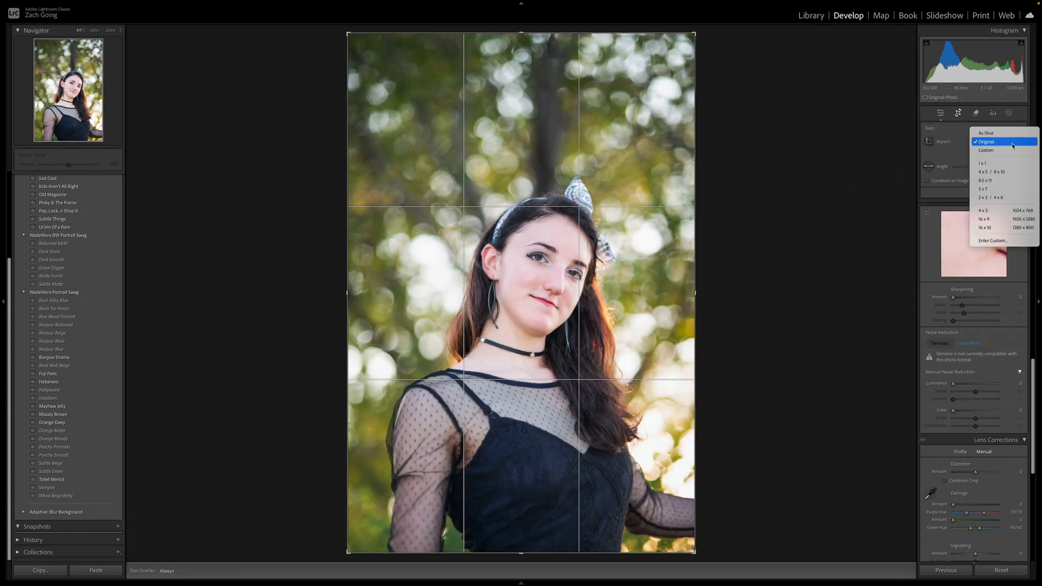
click(996, 195)
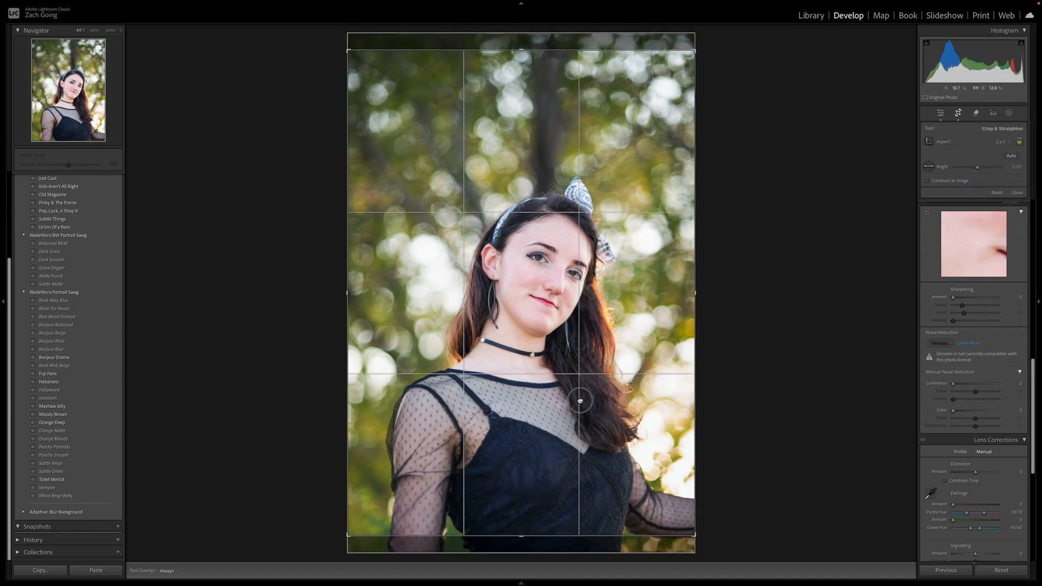
drag(579, 398, 586, 318)
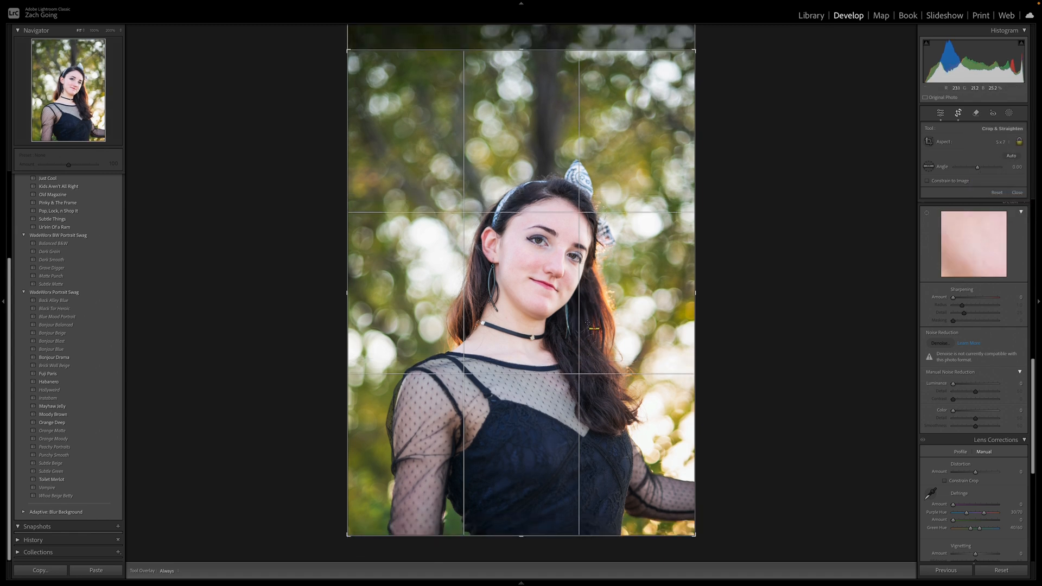
key(ctrl+z)
Step: Crop the portrait to the 8.5 x 11 ratio, shifting the photo upward to trim more background above the head, and apply the crop
click(1006, 142)
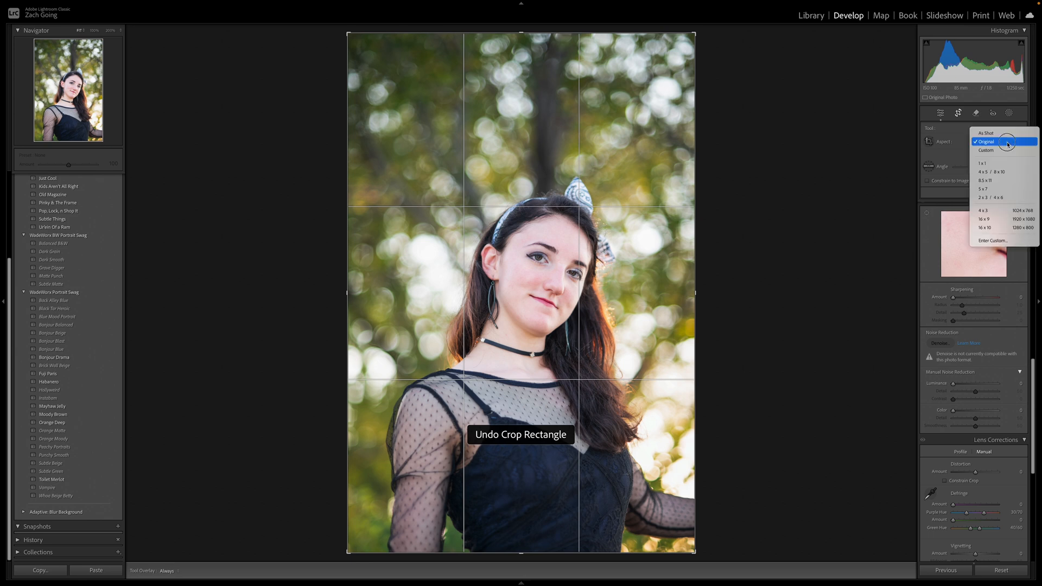
click(985, 180)
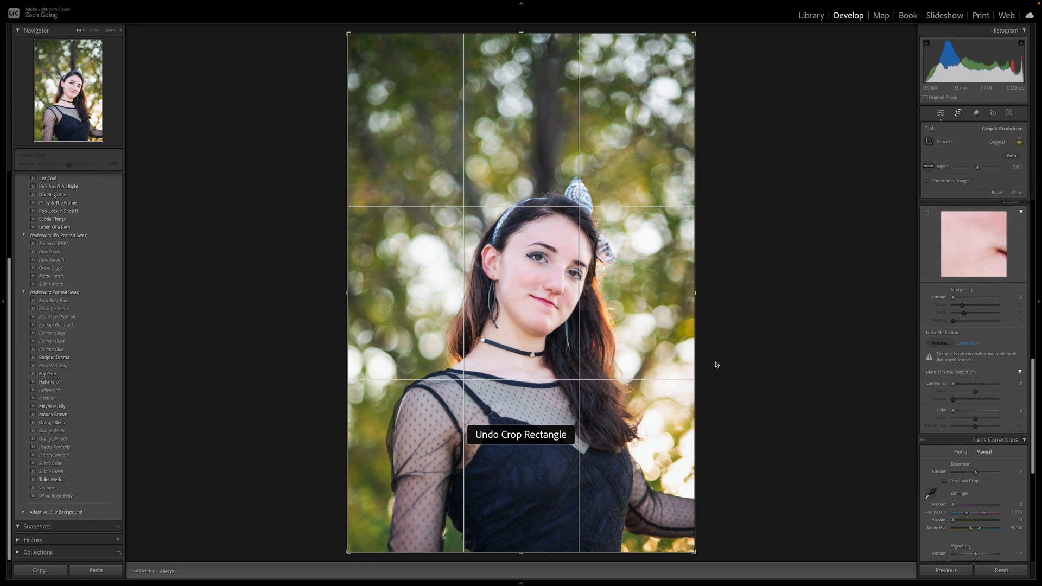
drag(590, 384, 602, 345)
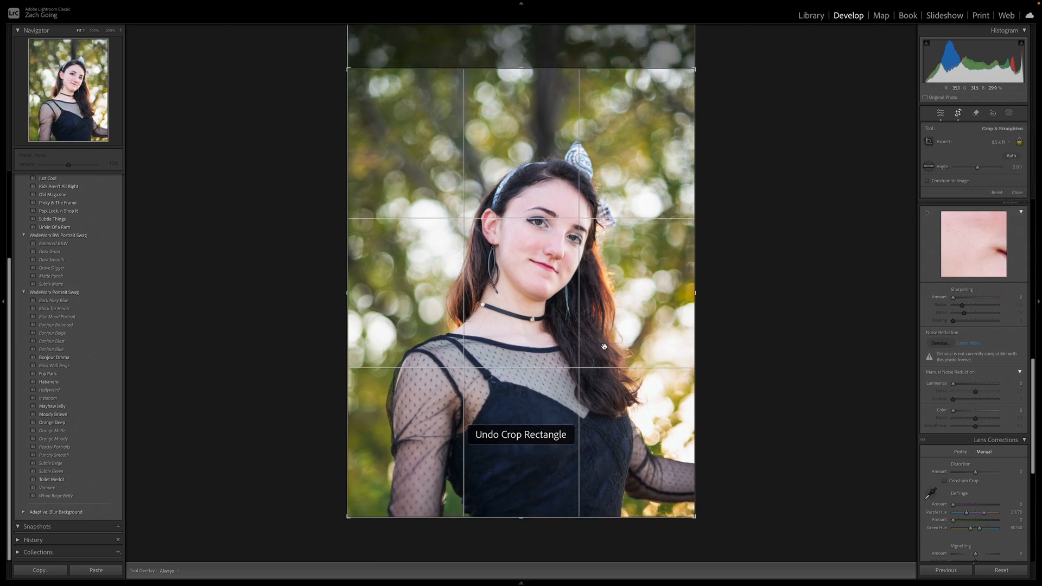
key(Return)
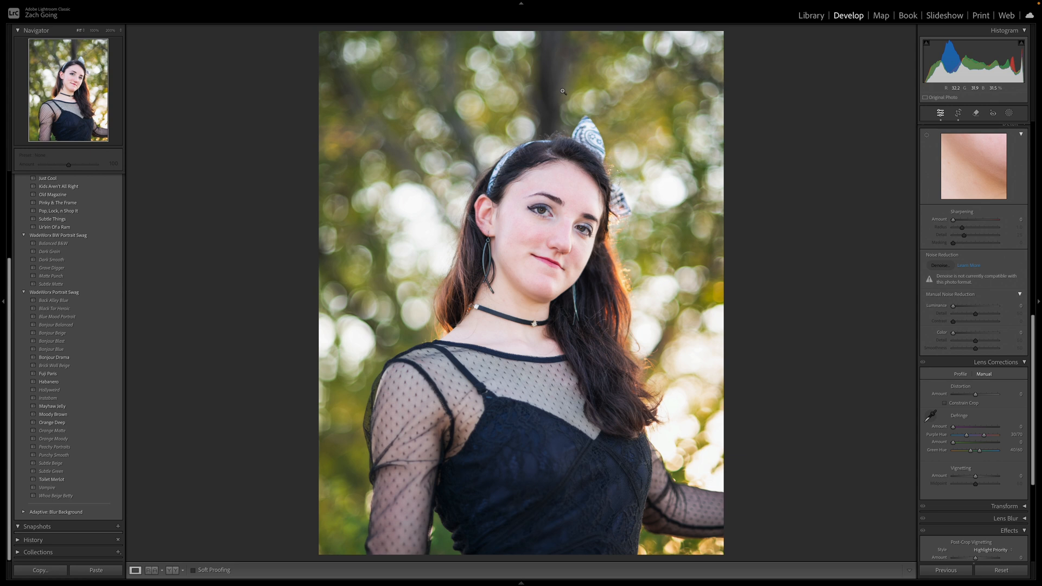
Step: Add a large oval radial gradient mask centred on the woman's upper body and face
click(1008, 113)
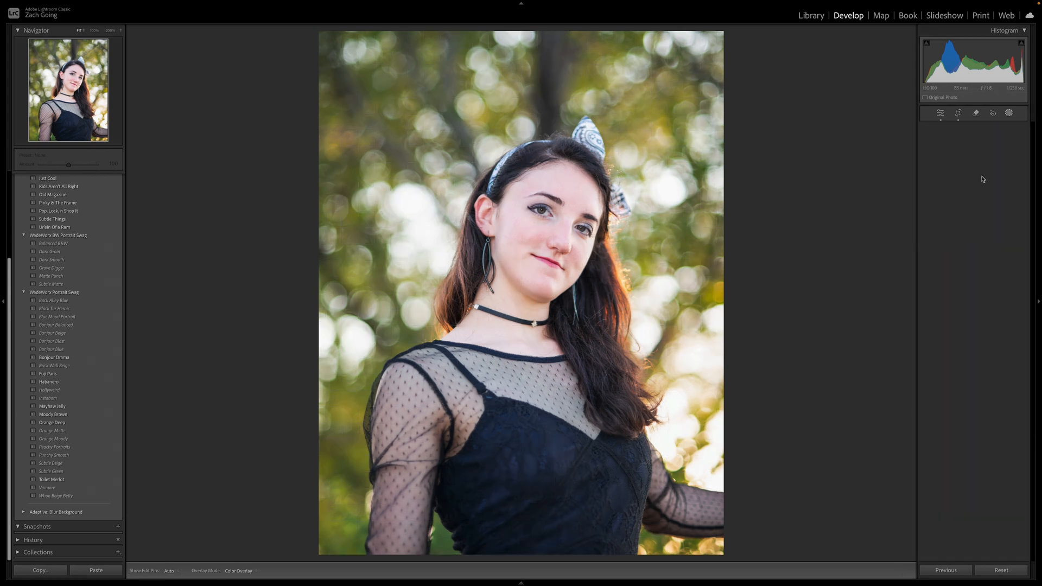
click(956, 213)
drag(516, 220, 514, 574)
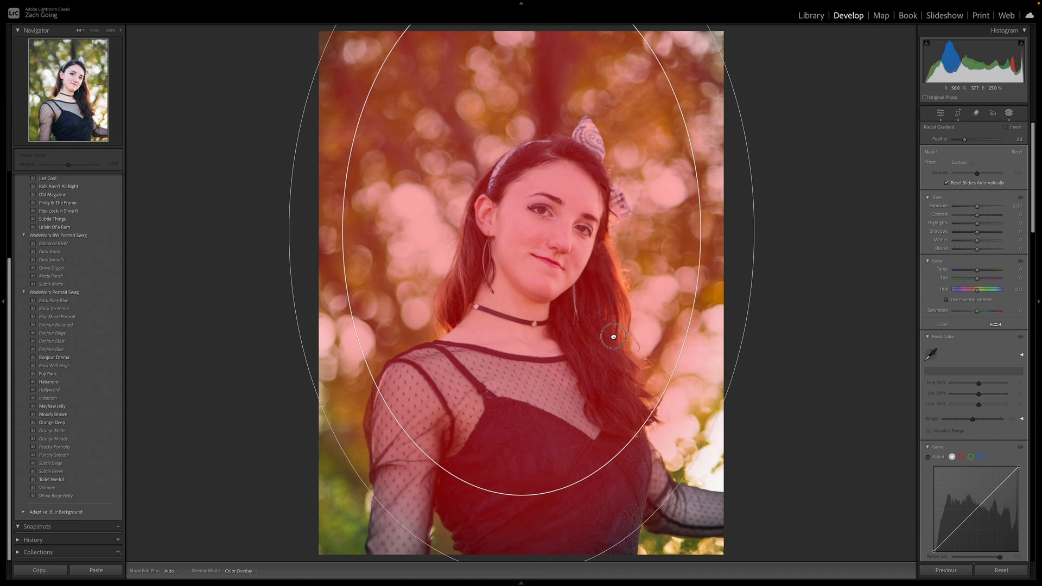
Step: Move, tilt and widen the radial gradient so that it encloses the whole subject and leaves only the photo's corners outside
drag(609, 337, 628, 263)
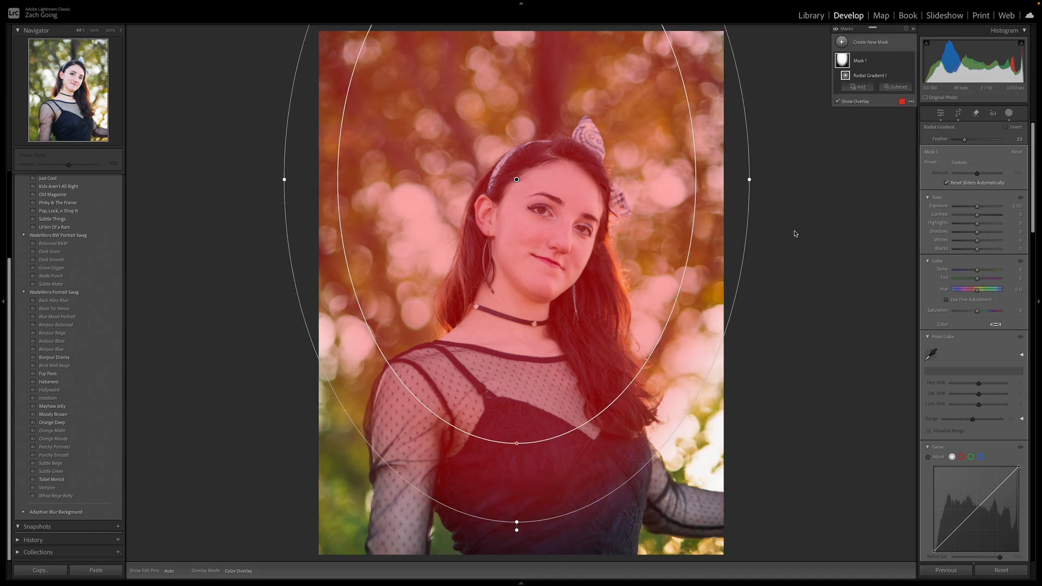
drag(750, 180, 761, 181)
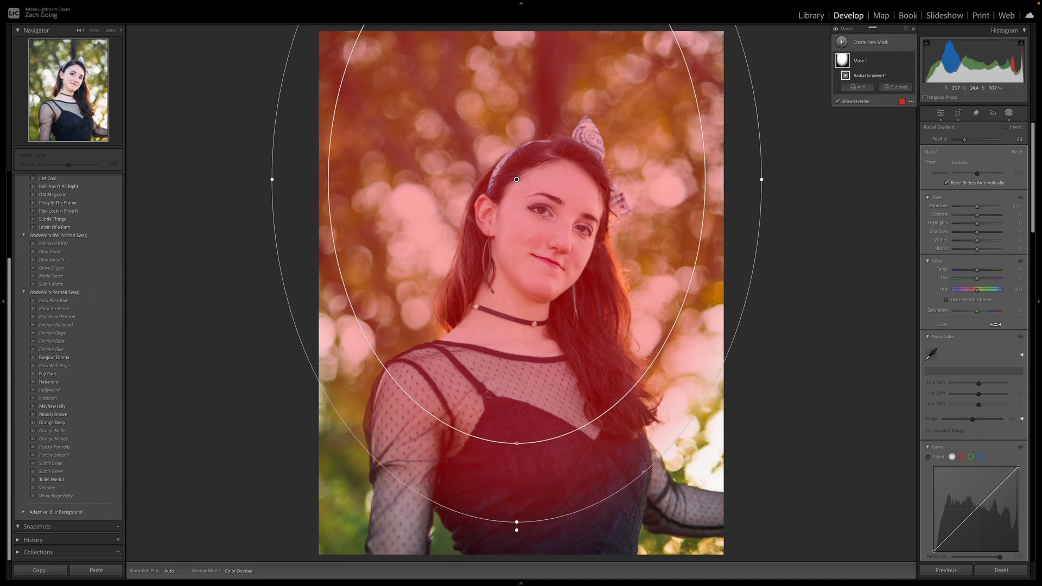
drag(647, 473, 673, 512)
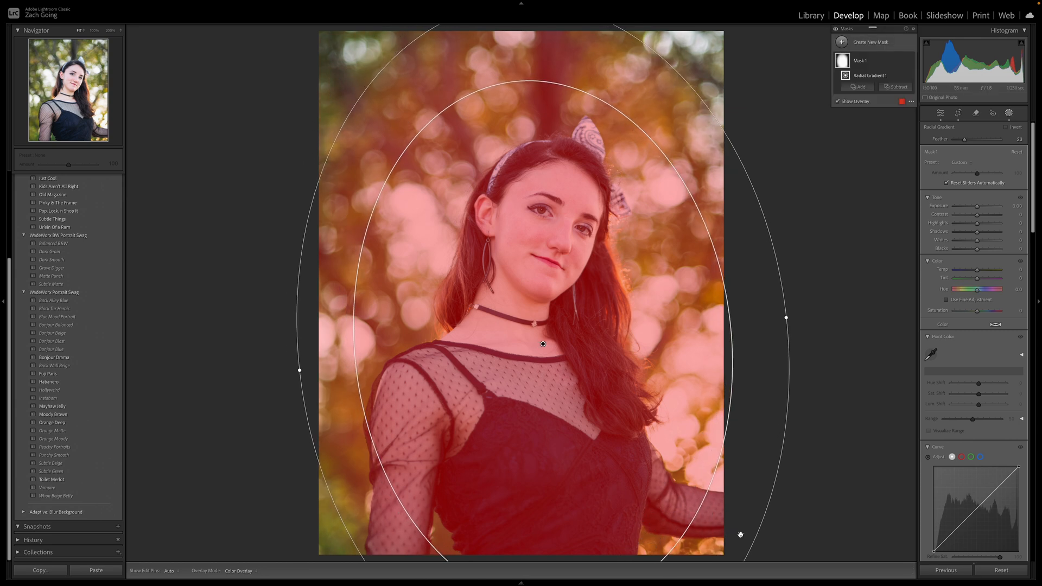
drag(761, 525, 711, 556)
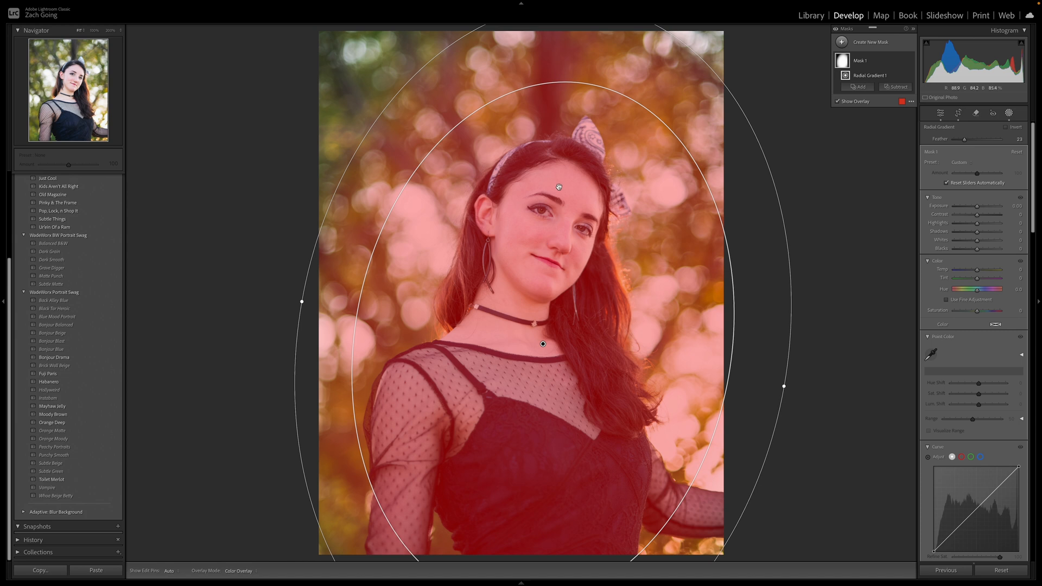
drag(558, 186, 545, 162)
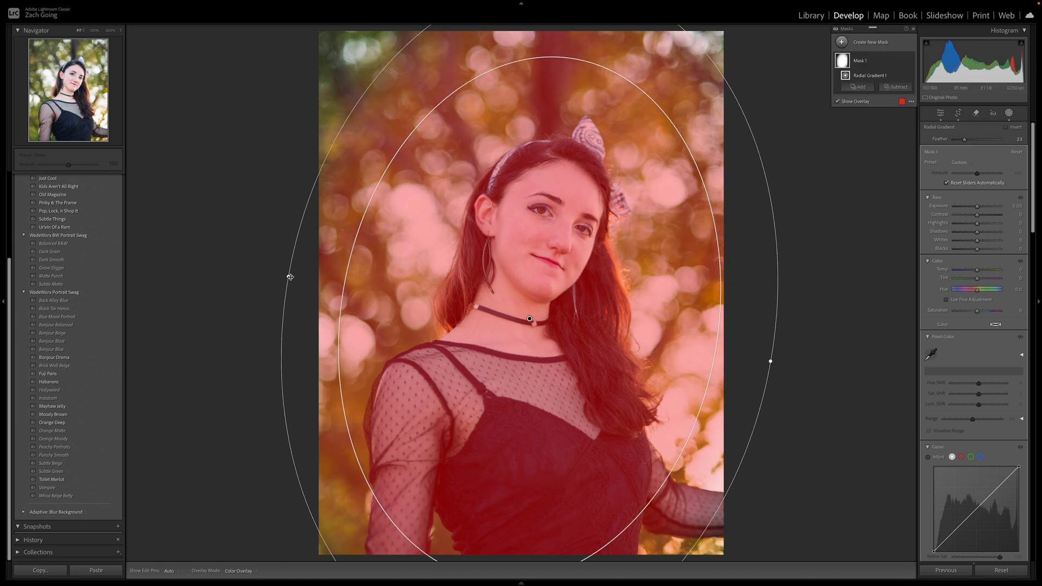
drag(290, 277, 262, 273)
drag(444, 344, 477, 358)
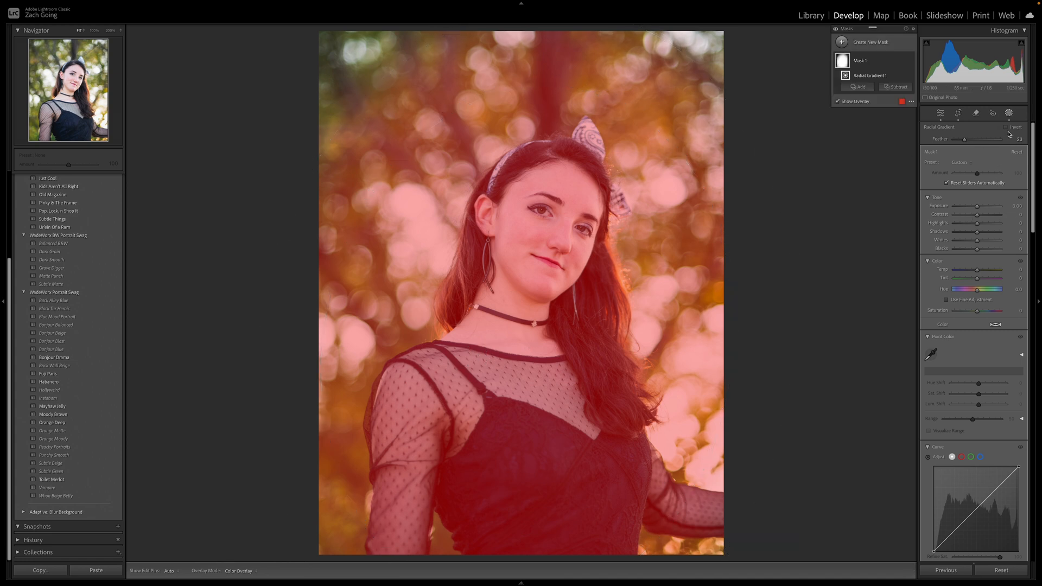
Step: Invert the radial gradient, lower its exposure to darken the edges around the subject, and leave masking
click(1005, 128)
drag(976, 206, 969, 206)
key(shift+w)
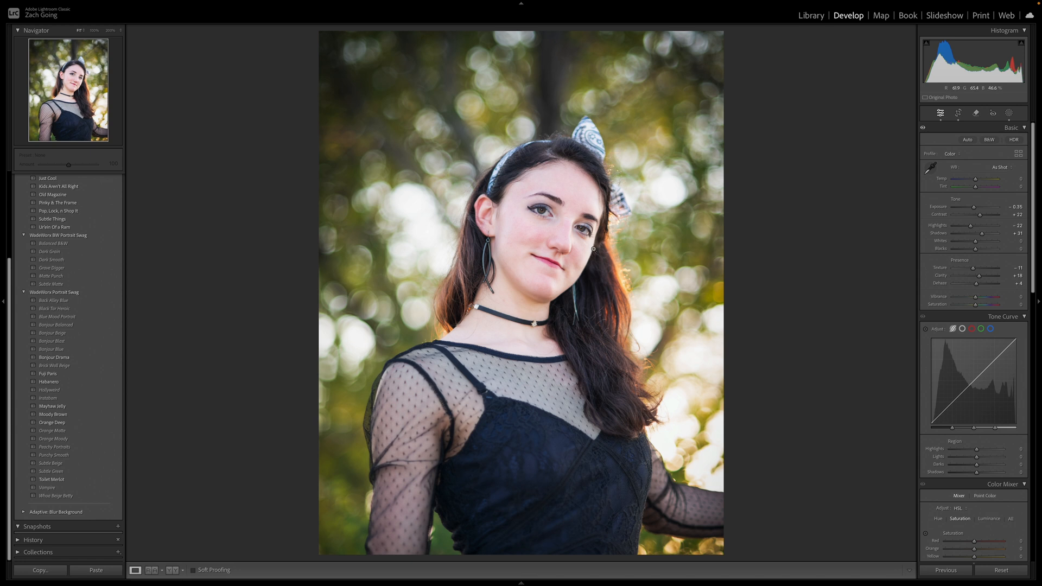
Step: Examine the face and skin at full size and compare with the whole portrait to check the finished edit
click(554, 265)
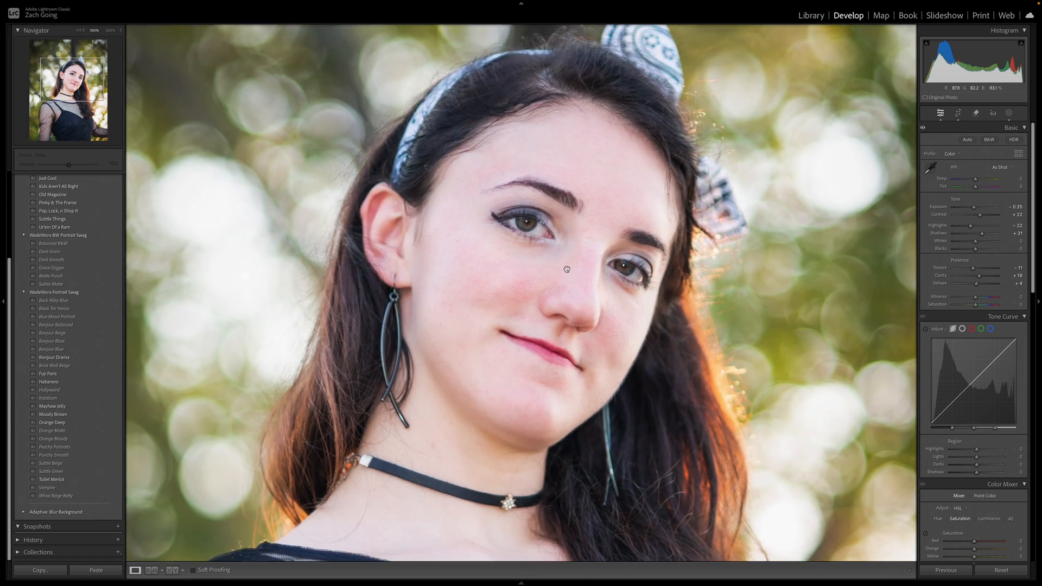
click(652, 277)
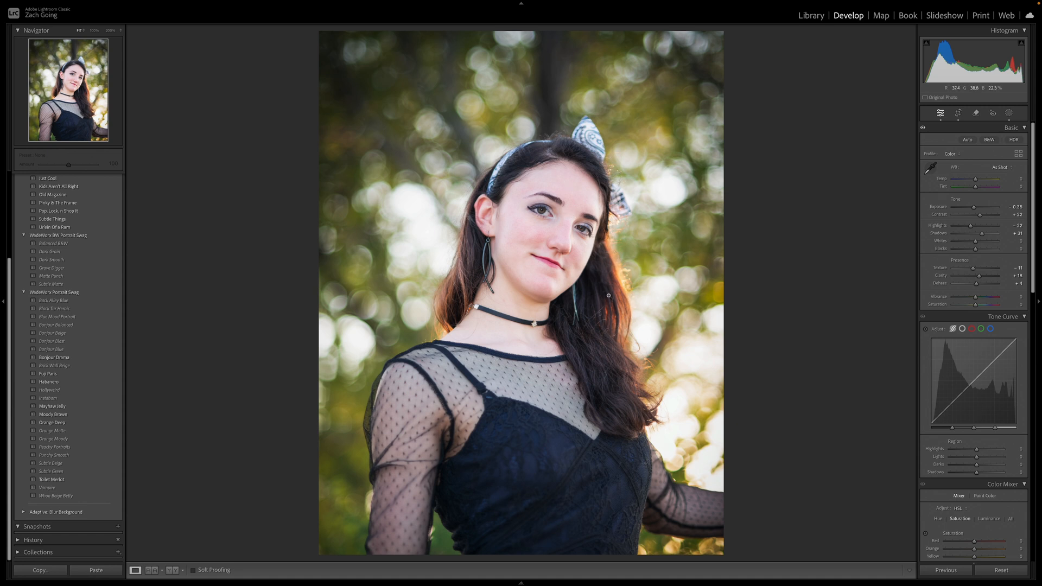
click(442, 300)
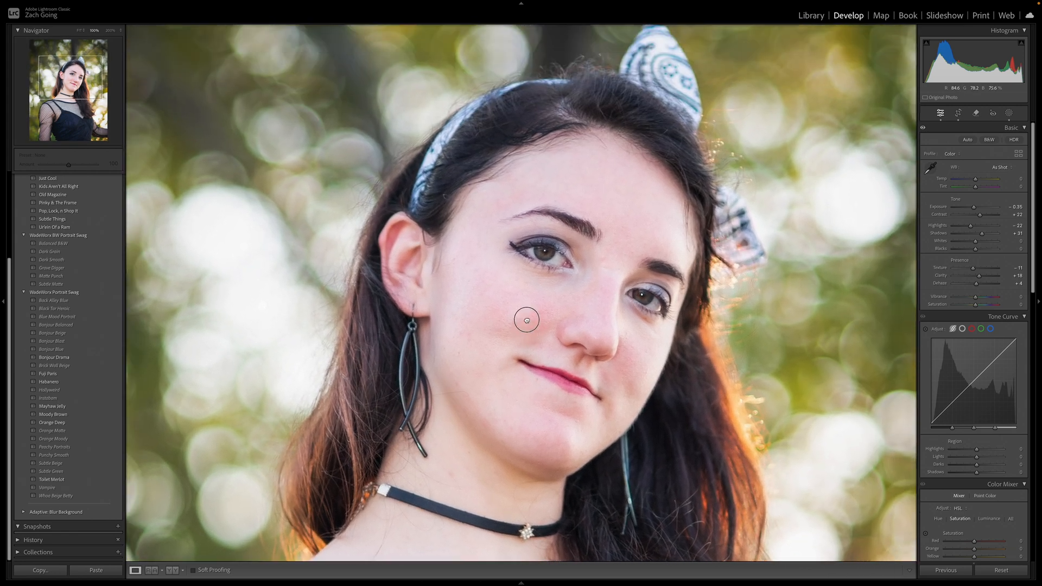
drag(526, 320, 539, 263)
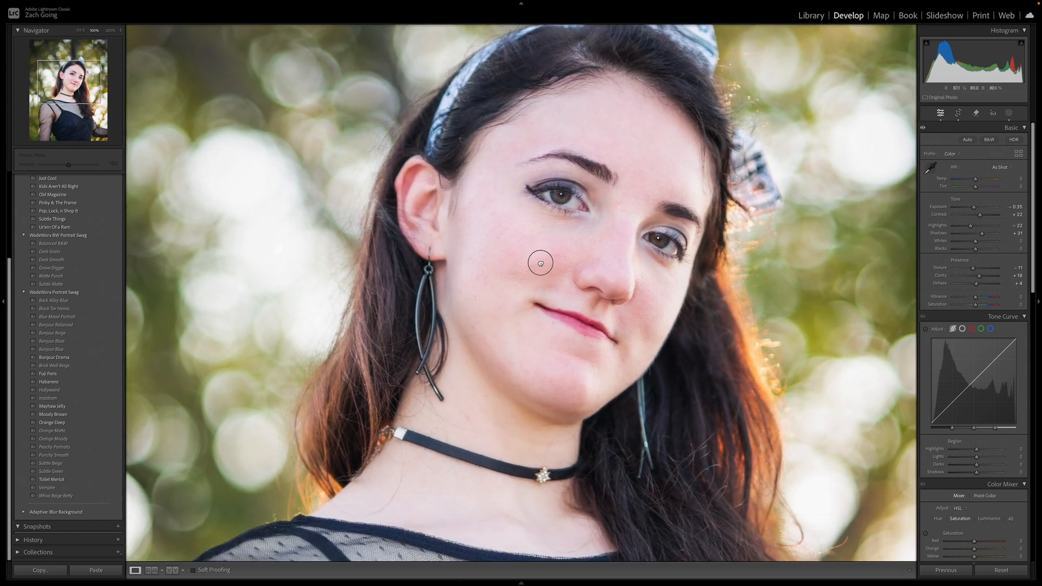
click(596, 228)
click(545, 219)
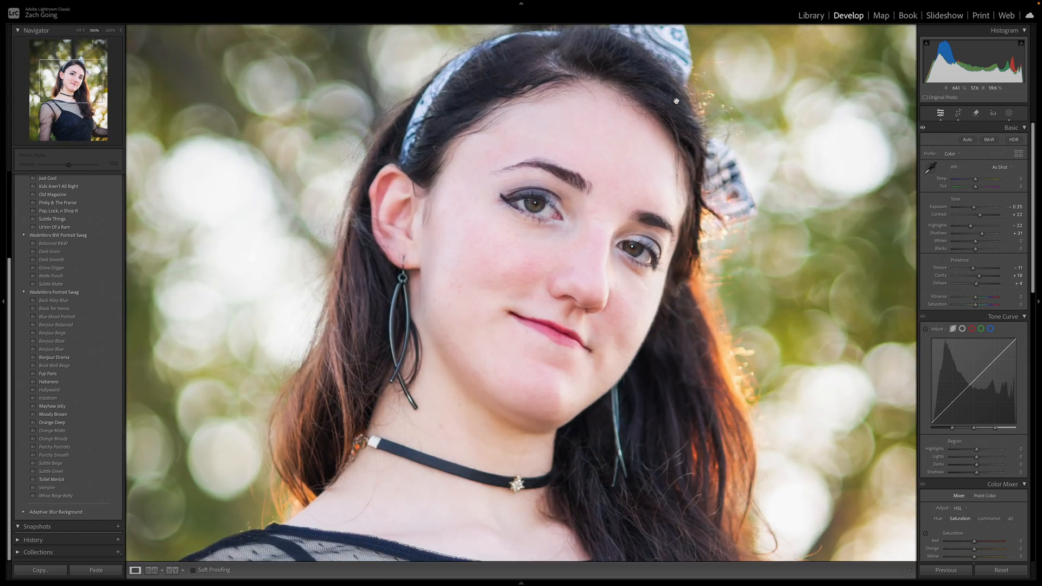
Step: Try to mask the woman's irises and pupils with automatic people selection, and undo that mask
click(1008, 112)
click(841, 42)
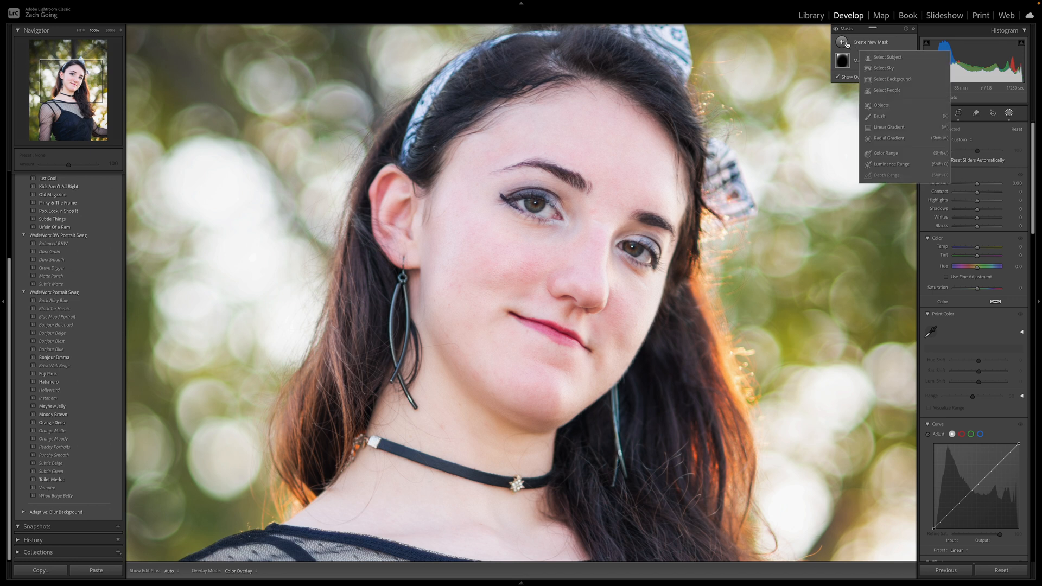
click(893, 90)
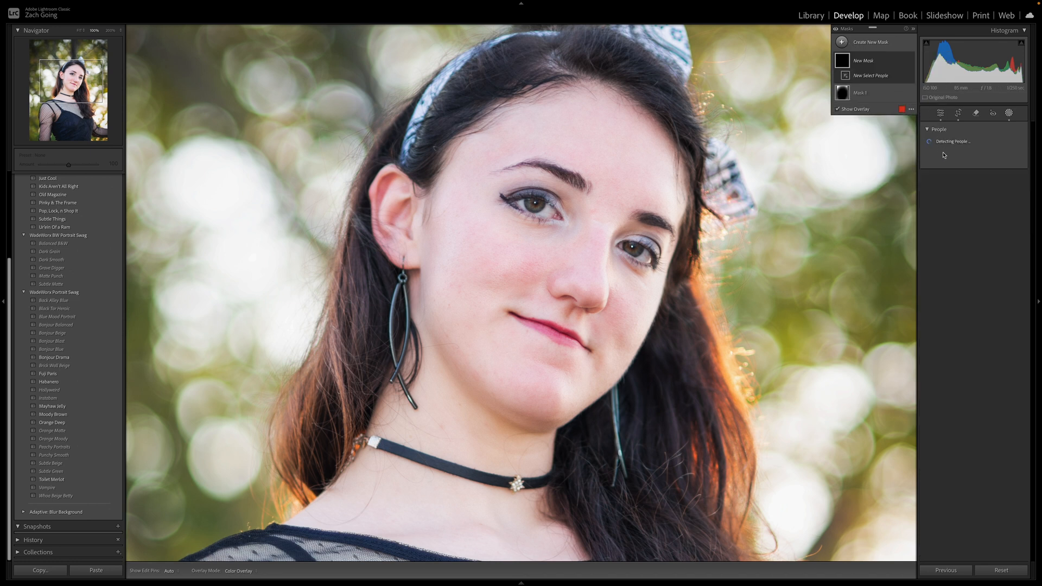
click(936, 145)
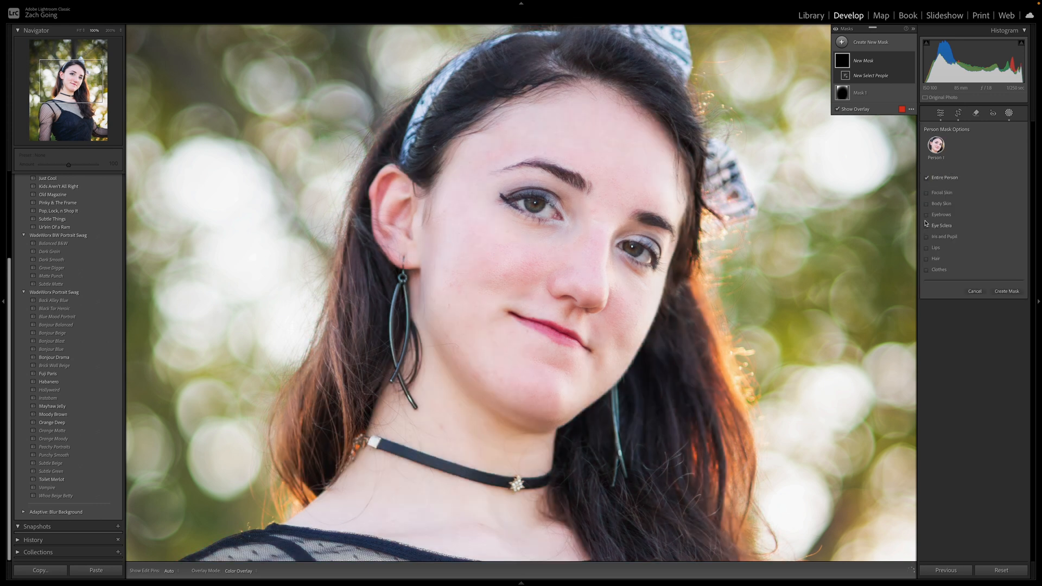
mouse_move(927, 239)
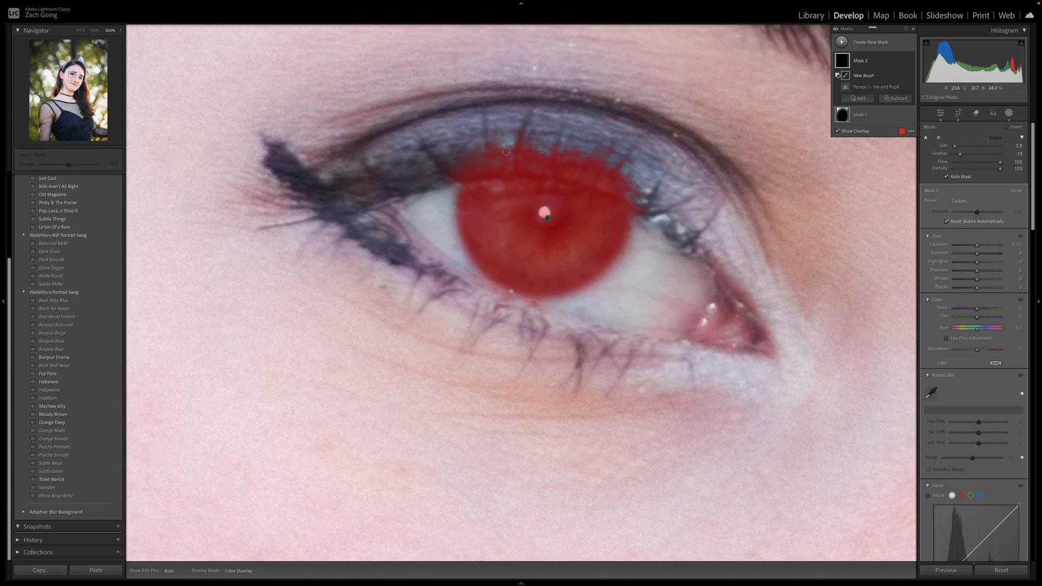
key(ctrl+z)
Step: Paint a new brush mask over the irises of both eyes
click(844, 43)
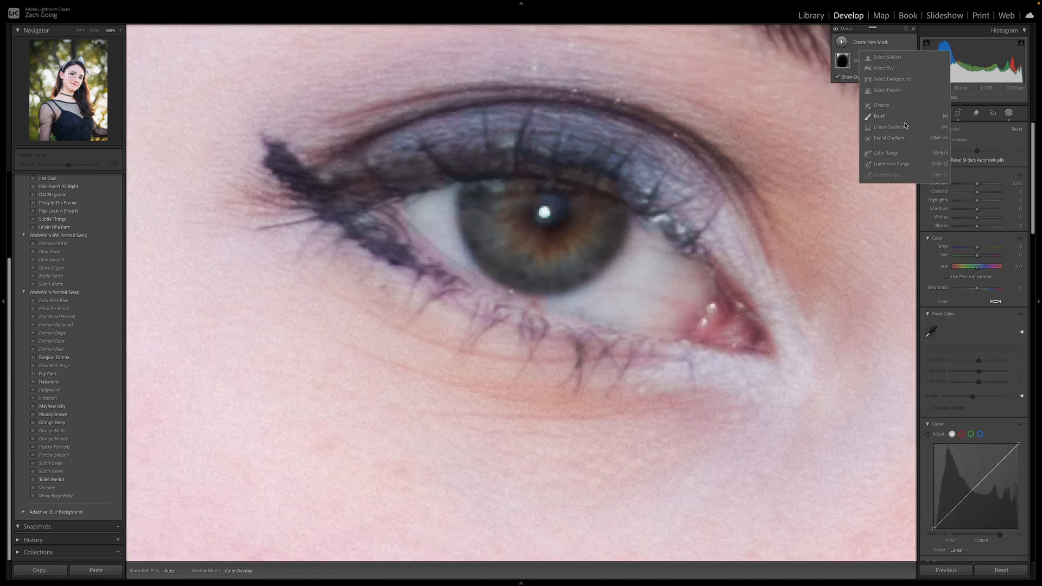
click(874, 109)
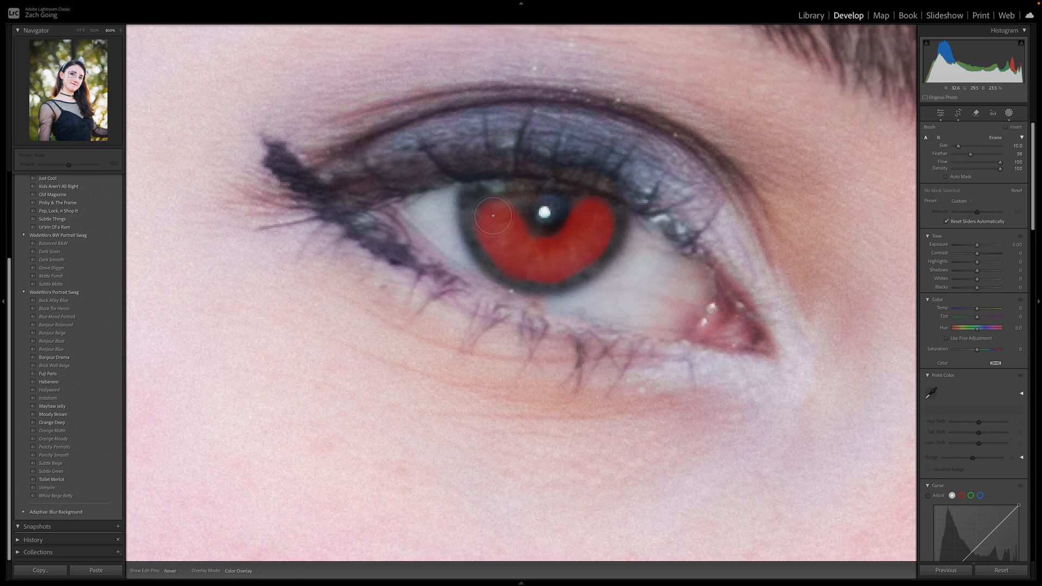
mouse_move(493, 216)
mouse_down()
mouse_move(503, 211)
mouse_move(487, 210)
mouse_move(570, 257)
mouse_move(524, 266)
mouse_move(493, 221)
mouse_up()
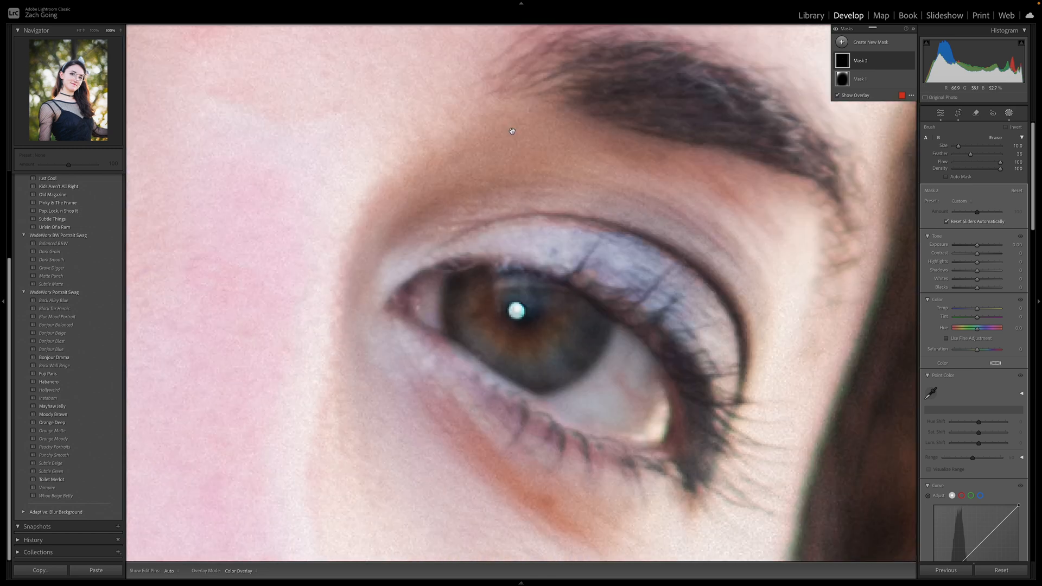
mouse_move(559, 323)
mouse_down()
mouse_move(552, 340)
mouse_move(572, 342)
mouse_move(473, 299)
mouse_move(550, 304)
mouse_move(474, 293)
mouse_up()
scroll(470, 293, down, 6)
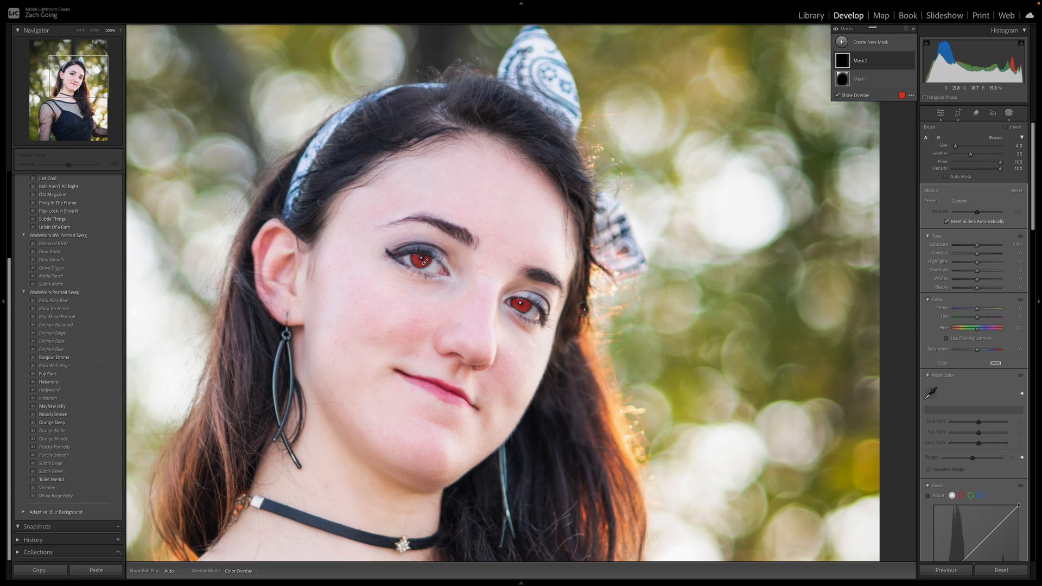
Step: Set the eye mask's texture to 38 and clarity to 49 to bring out iris detail
key(super+=)
drag(592, 234, 710, 273)
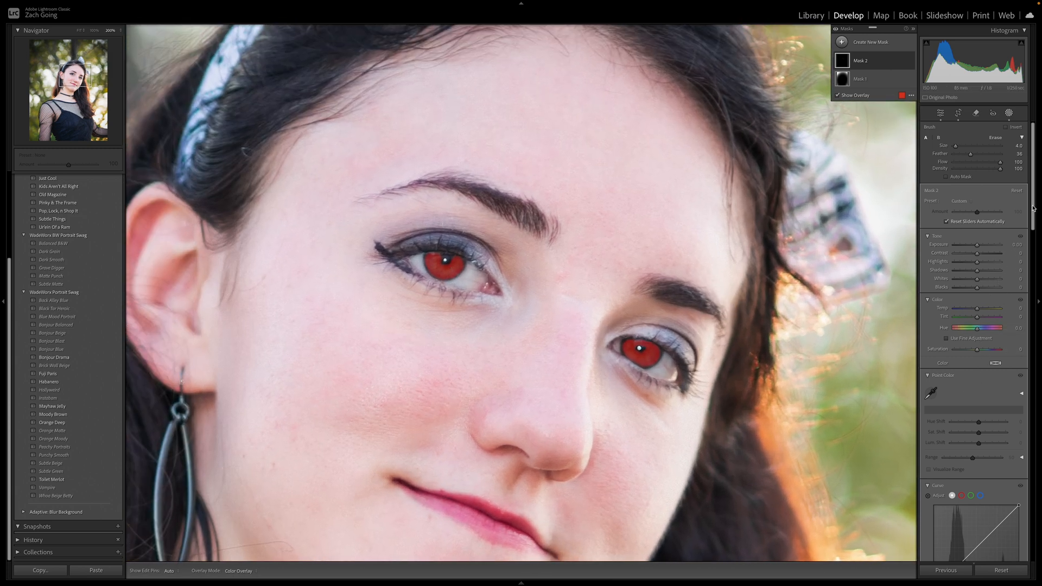
drag(1032, 207, 1021, 259)
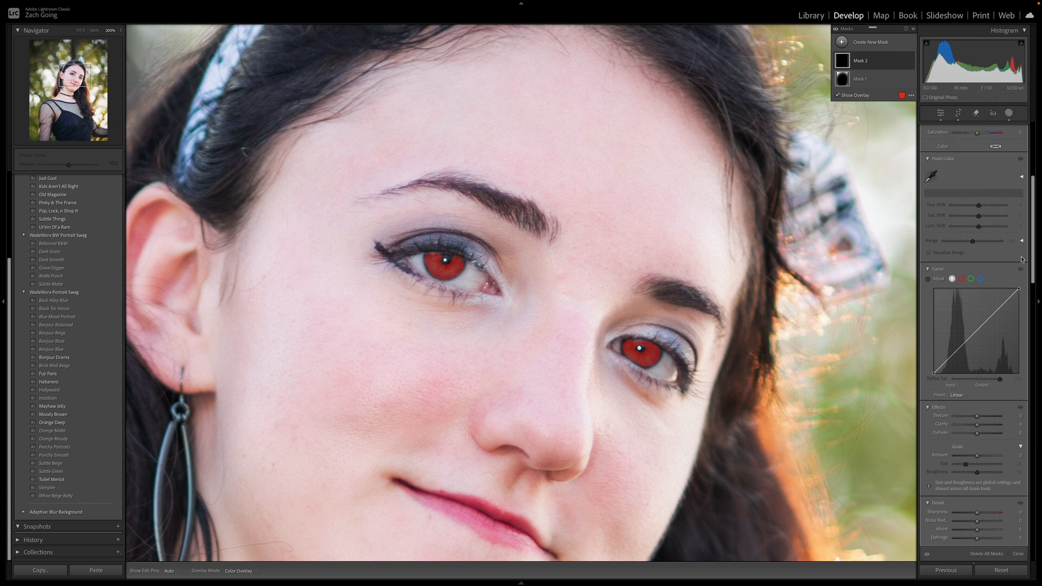
drag(987, 429, 984, 416)
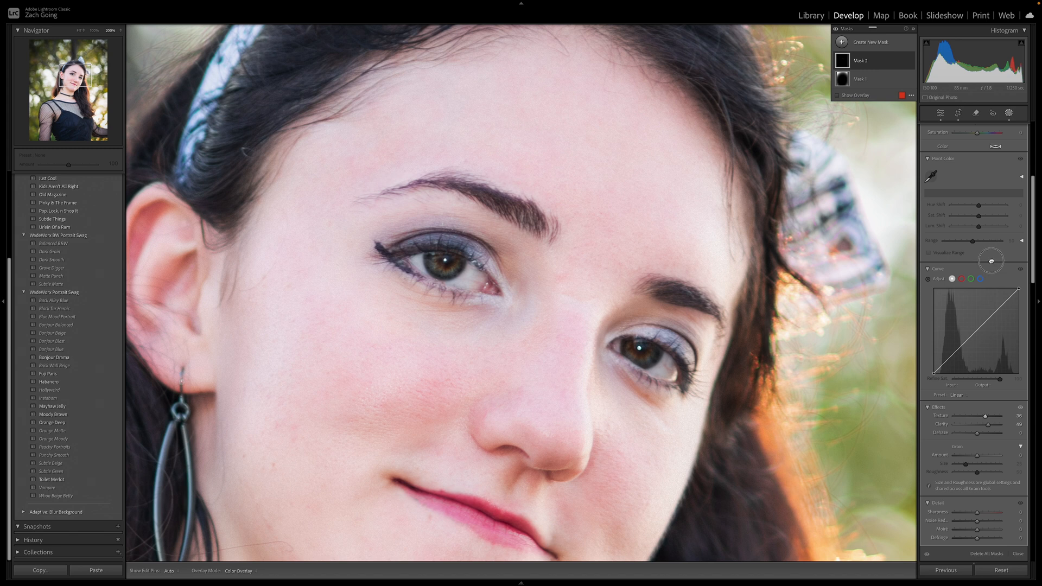
Step: Raise the eye mask's exposure slightly, judging it against the whole portrait, and leave masking
scroll(971, 271, up, 6)
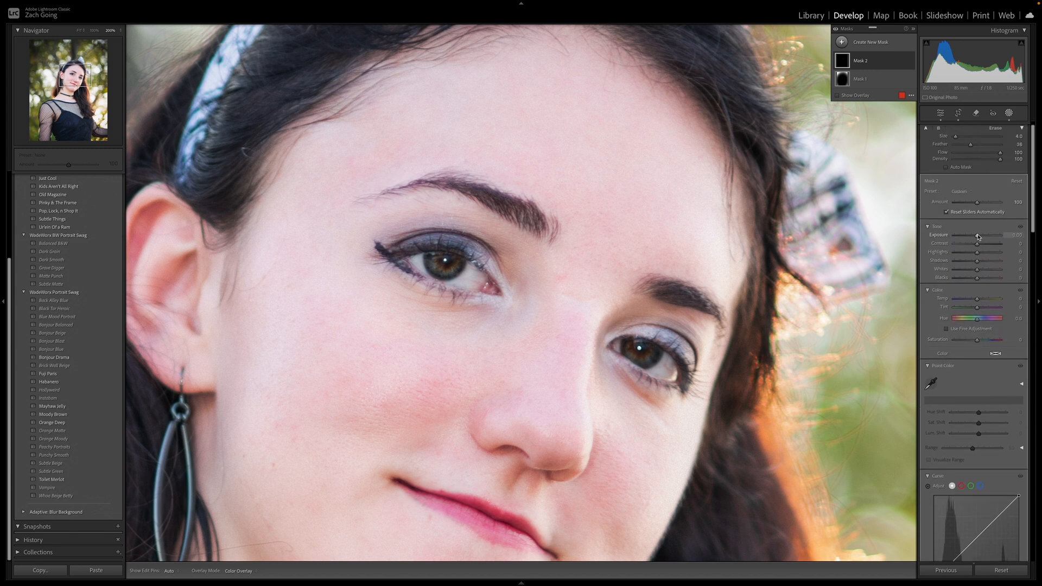
drag(977, 239, 976, 243)
click(549, 304)
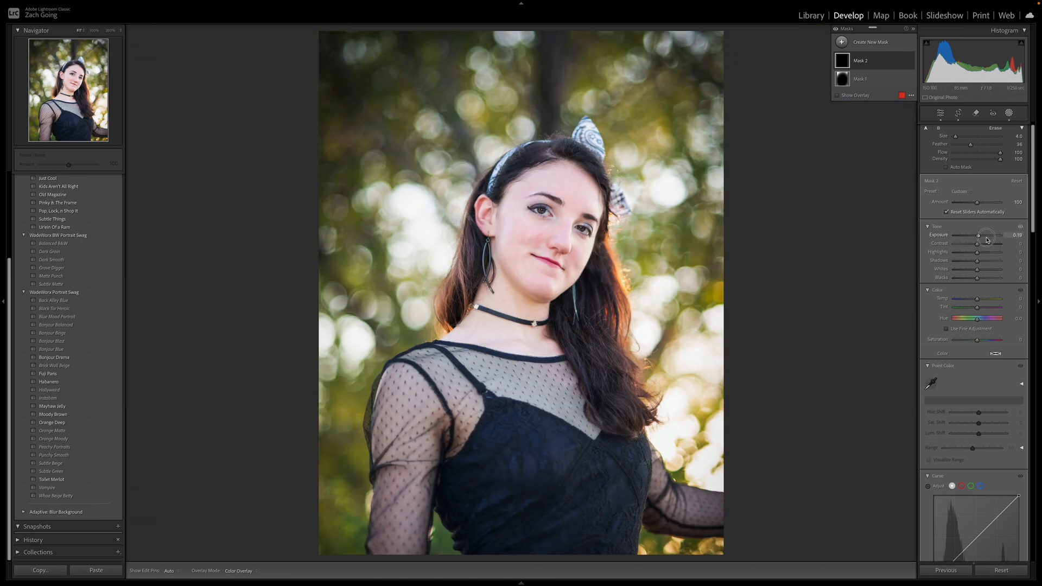
drag(977, 235, 985, 236)
key(Escape)
key(Escape)
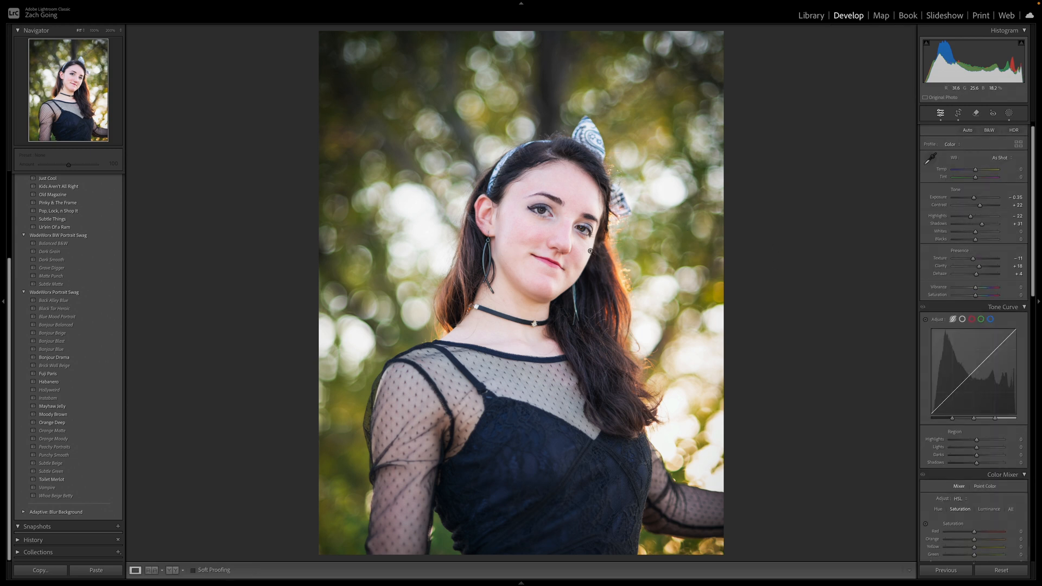
Step: Set the photo's whites to +30 and blacks to -14 to strengthen the overall contrast
click(549, 252)
click(552, 255)
drag(975, 232, 972, 239)
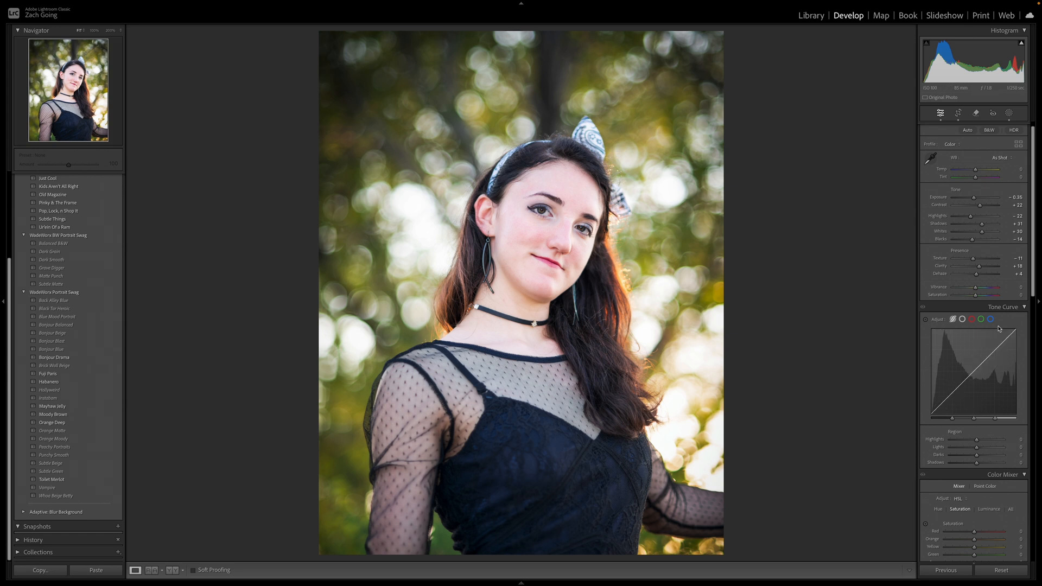
scroll(947, 410, down, 5)
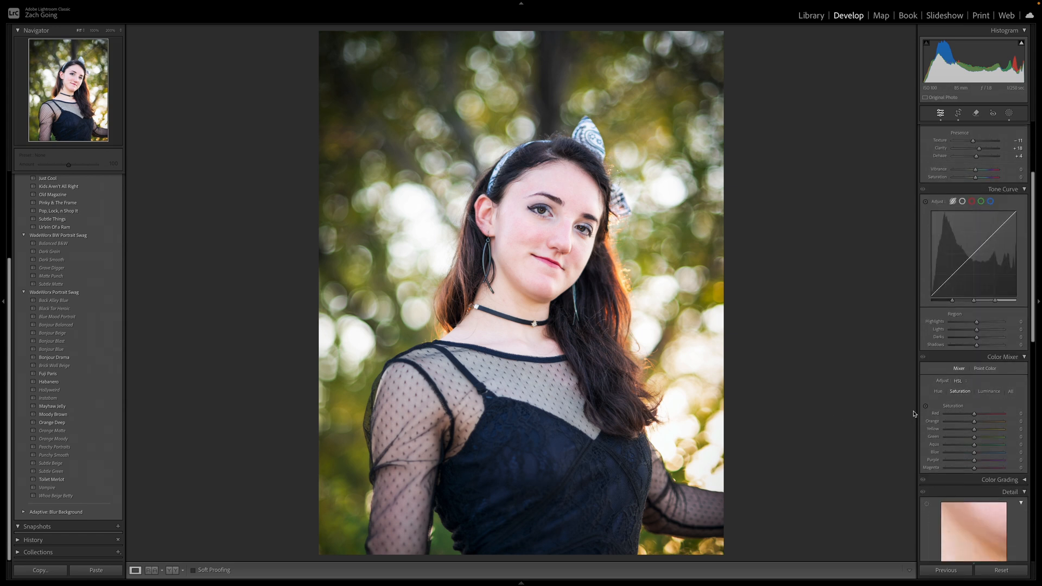
click(926, 407)
scroll(1019, 368, up, 5)
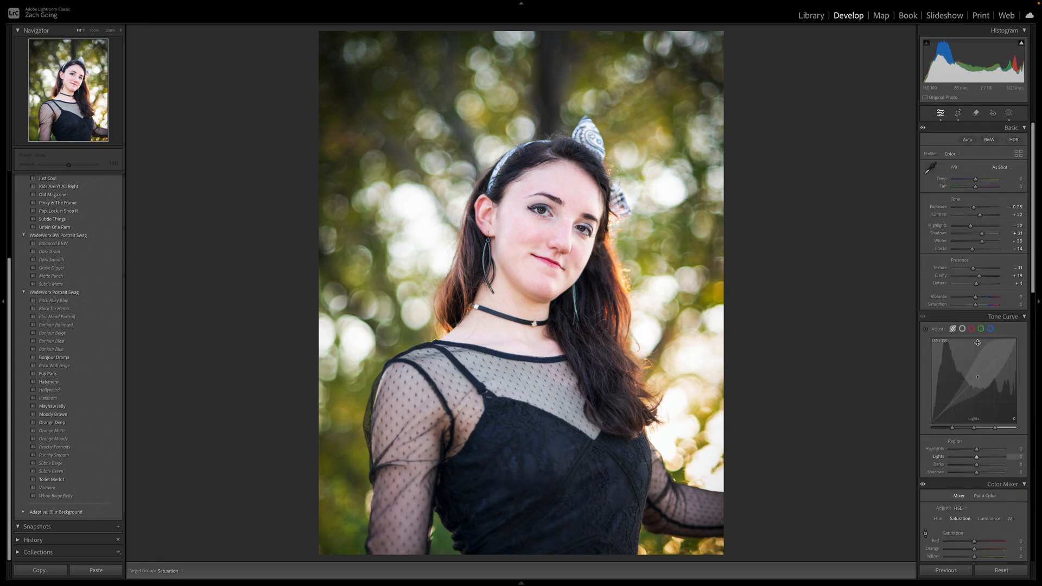
Step: Raise the photo's whites further to +49
click(982, 242)
drag(982, 242, 986, 247)
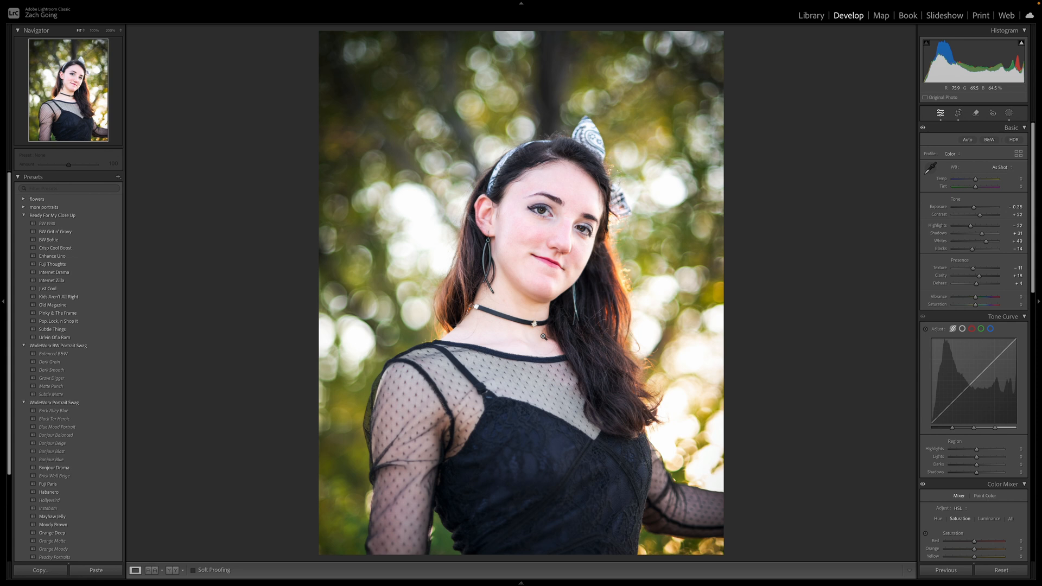